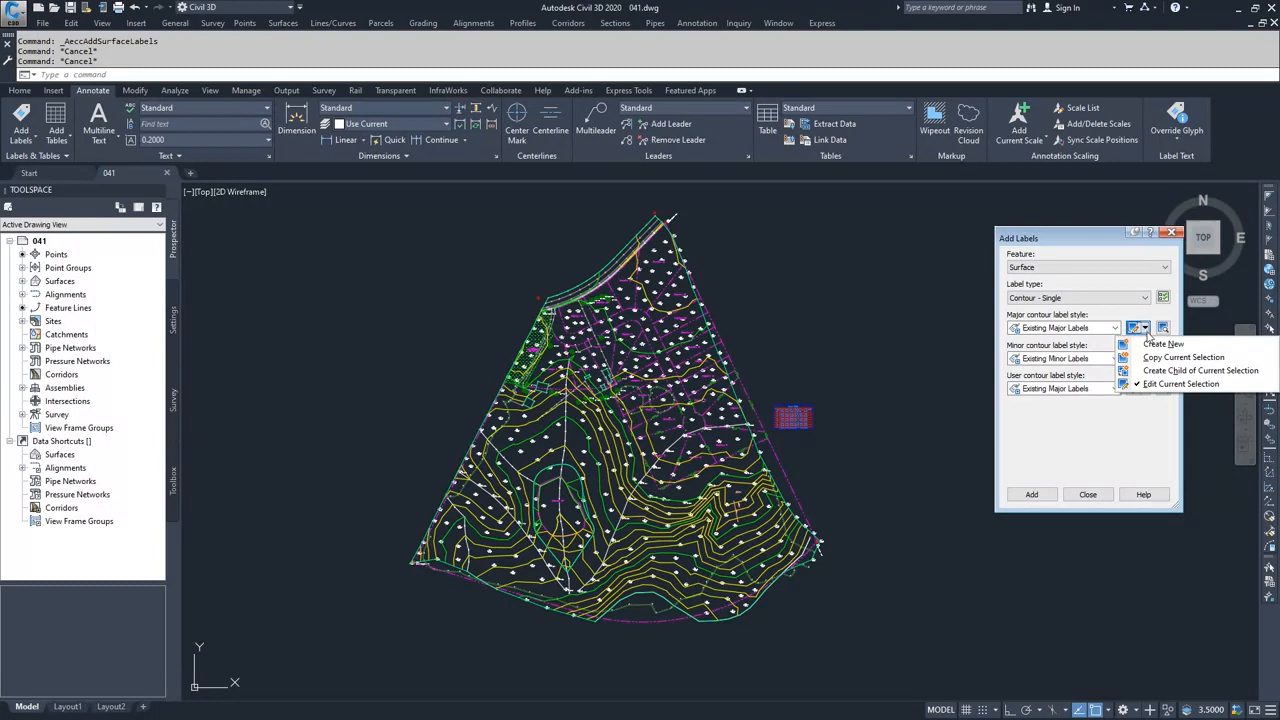
Open the Existing Major Labels contour label style for editing and review its information, general and layout settings, including the component types that can be added.
click(1172, 386)
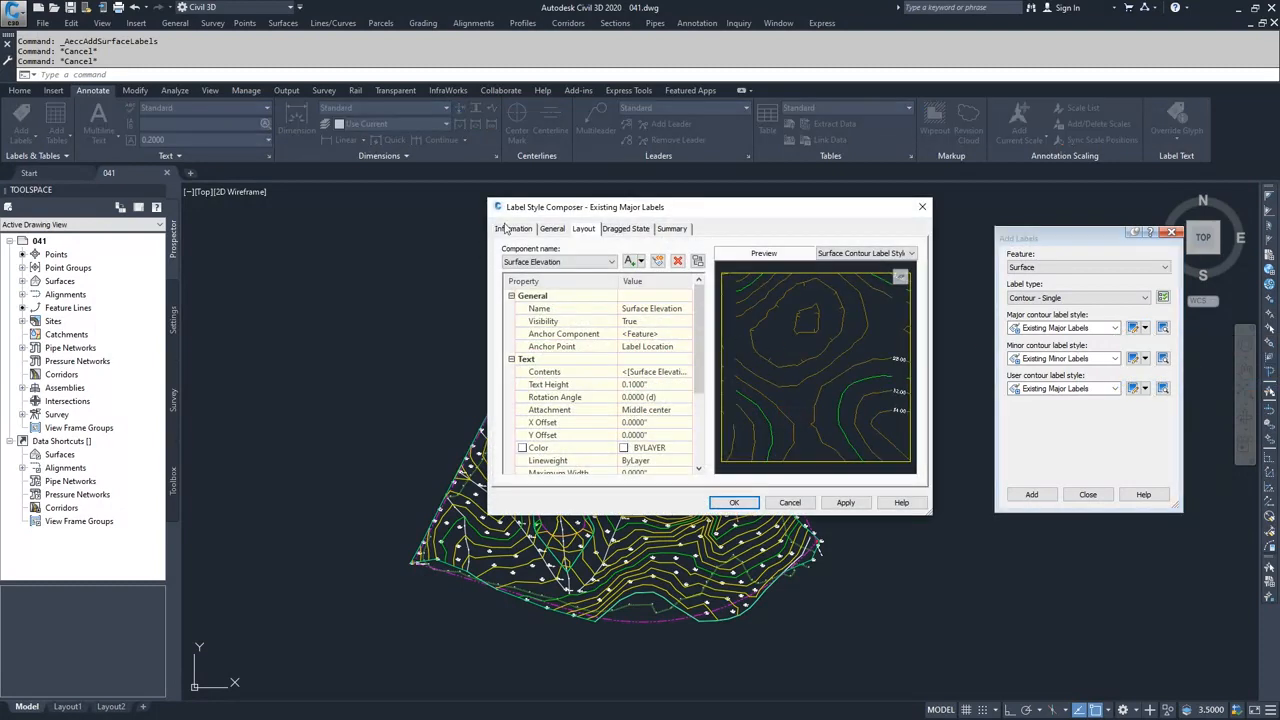
click(508, 229)
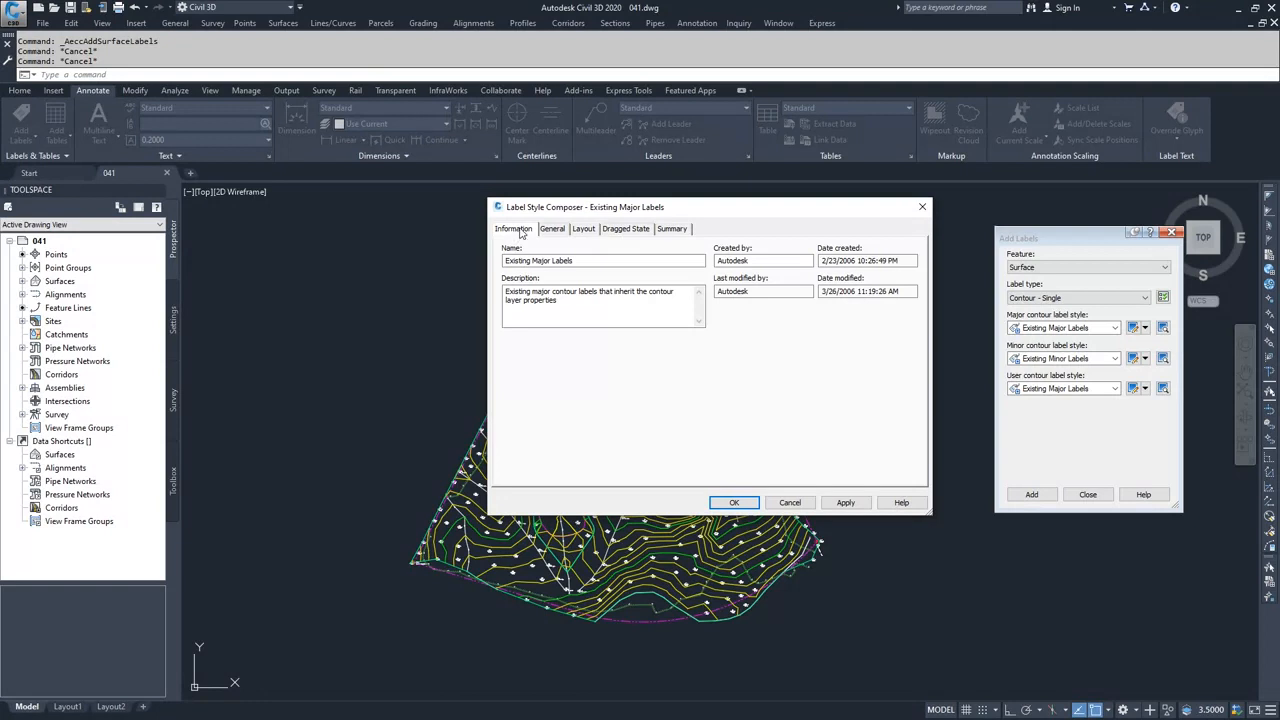
click(553, 229)
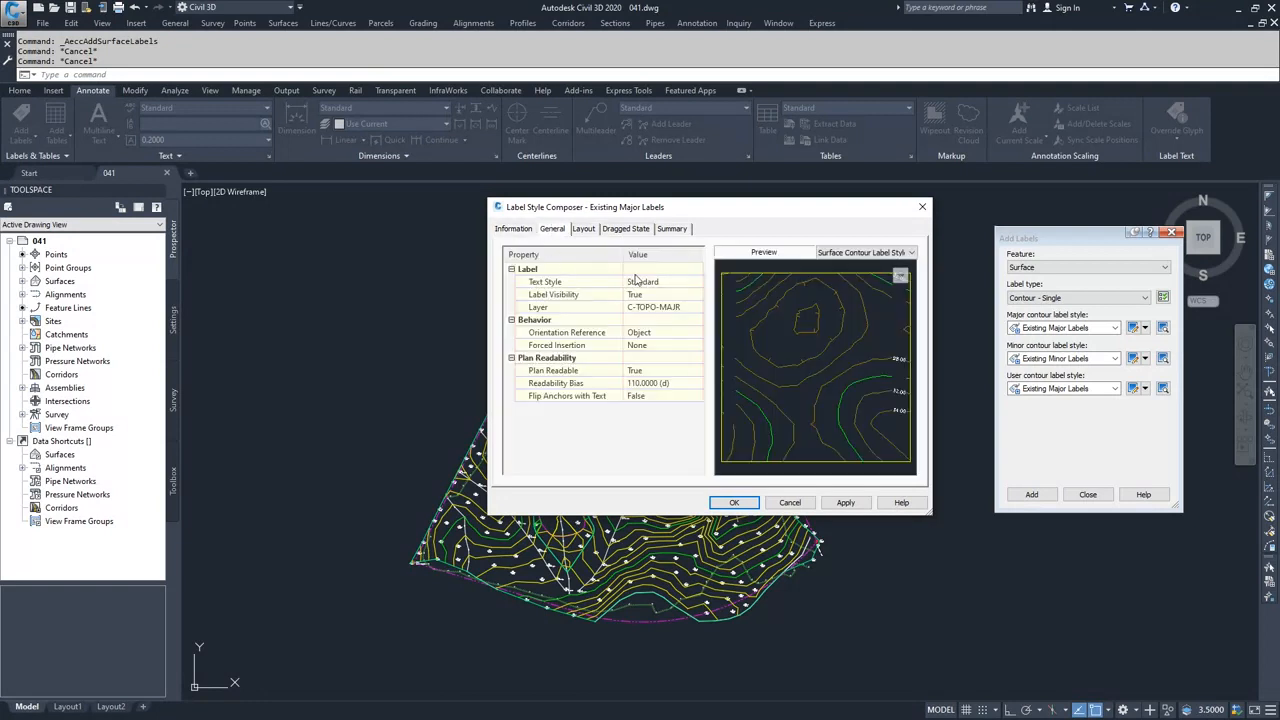
click(583, 230)
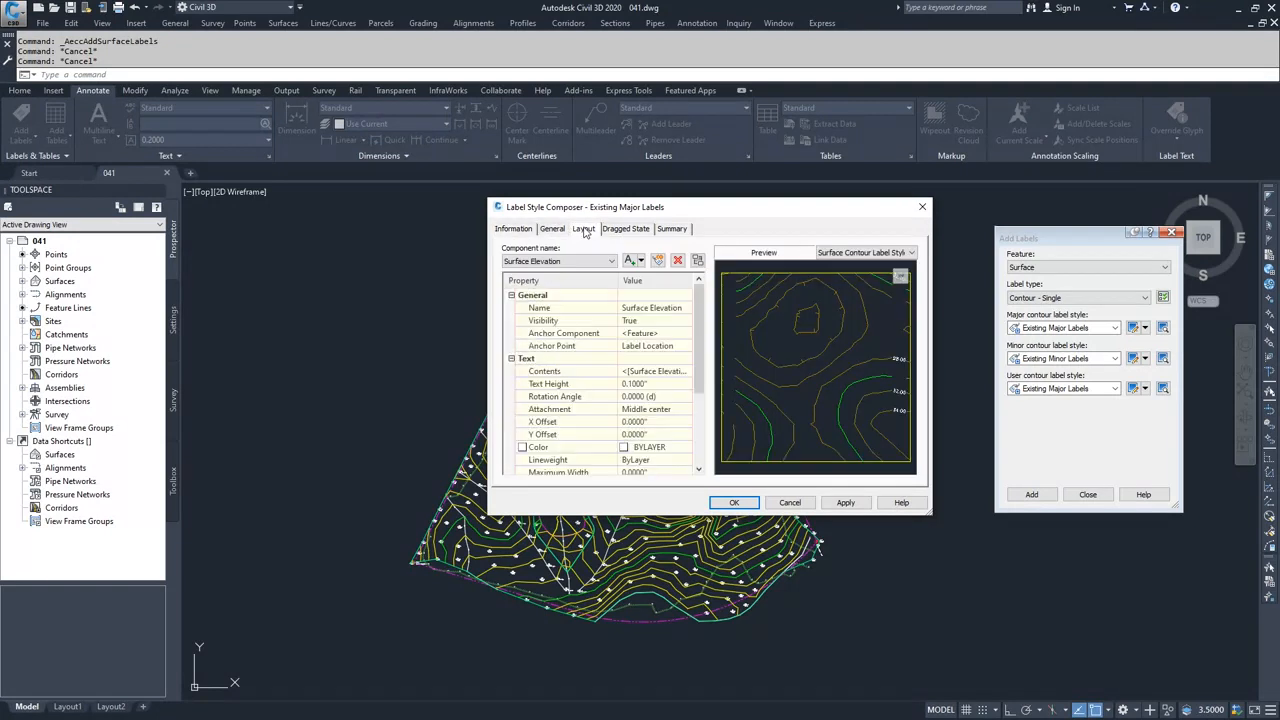
click(641, 260)
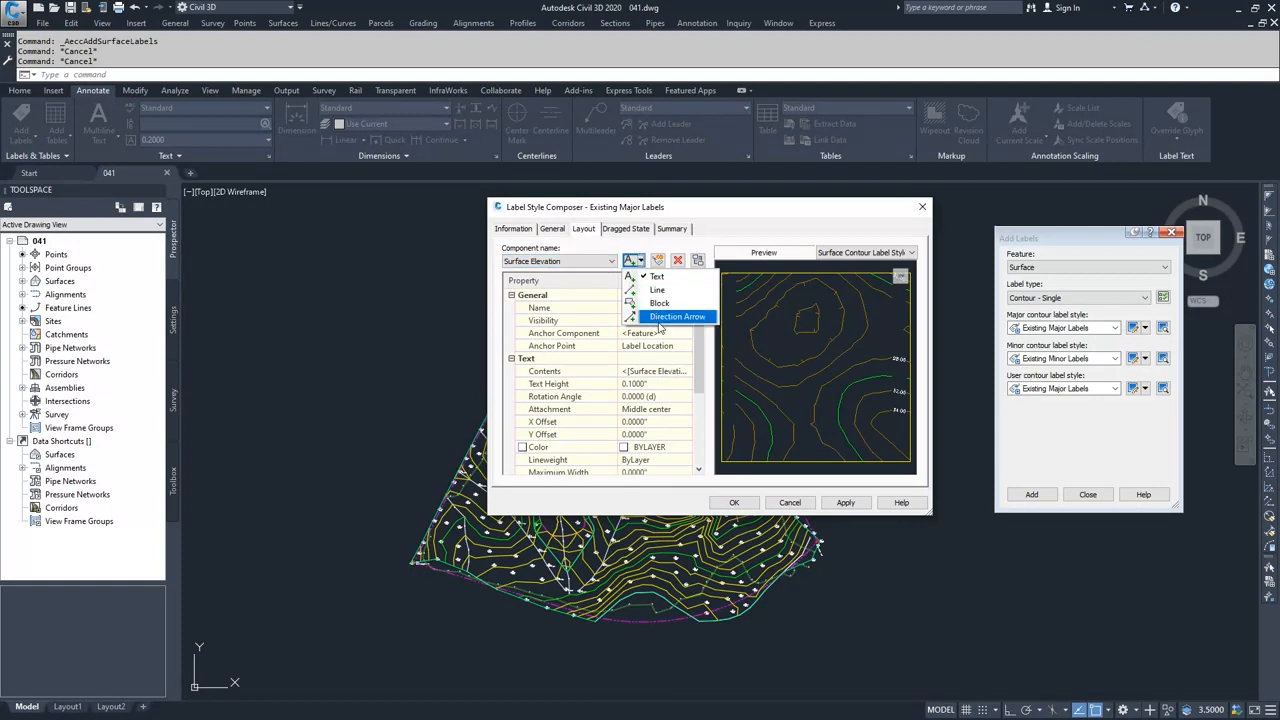
click(614, 255)
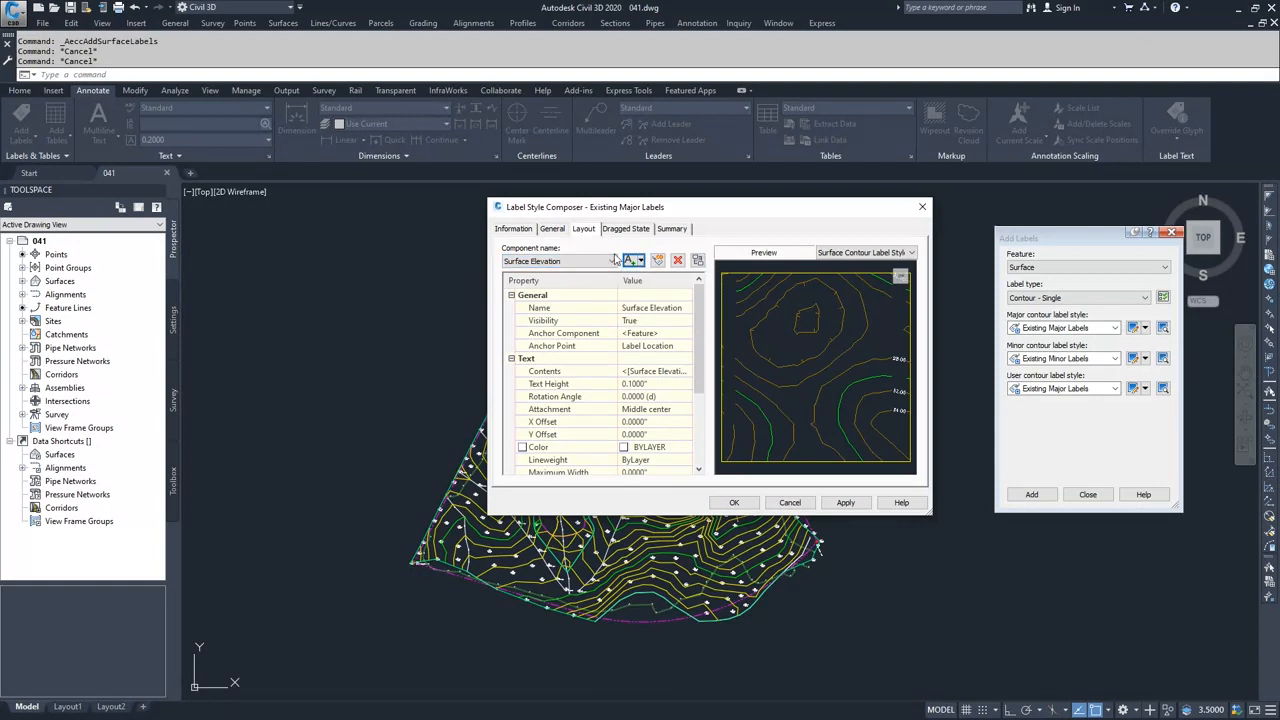
Examine the surface properties available for the Surface Elevation component's text contents, leaving the contents editor without changes.
click(657, 372)
click(686, 371)
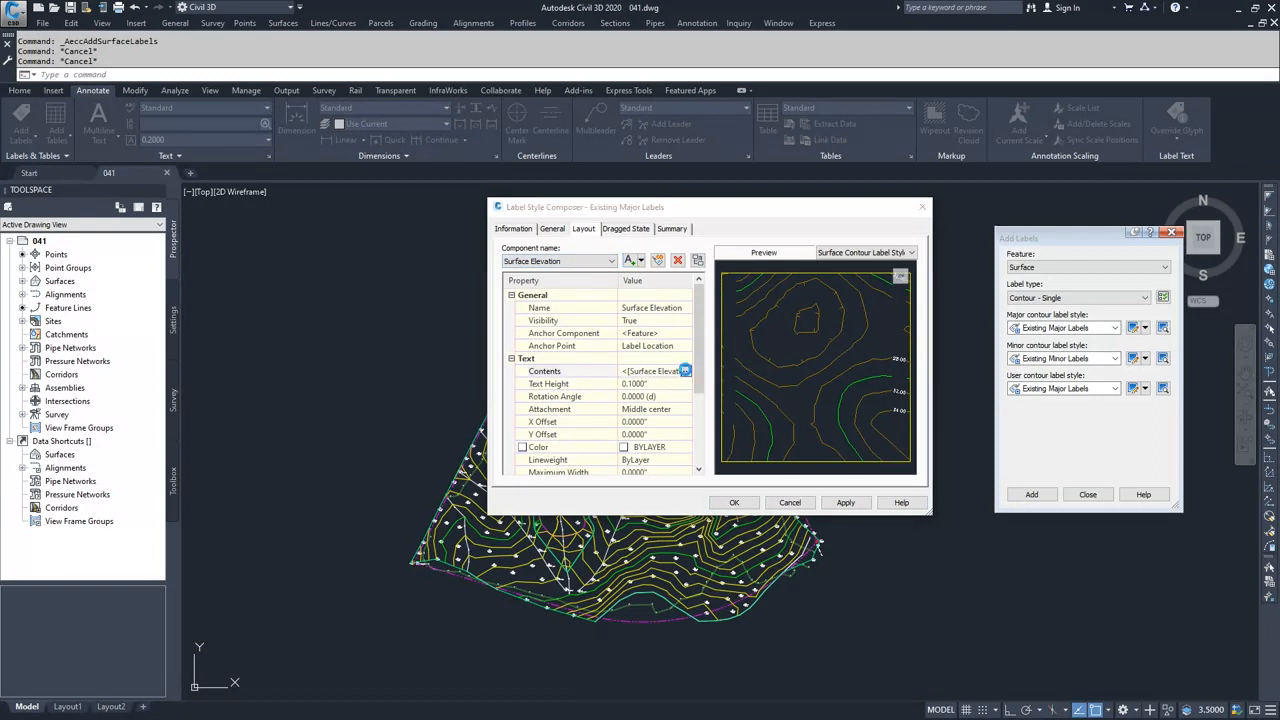
click(762, 296)
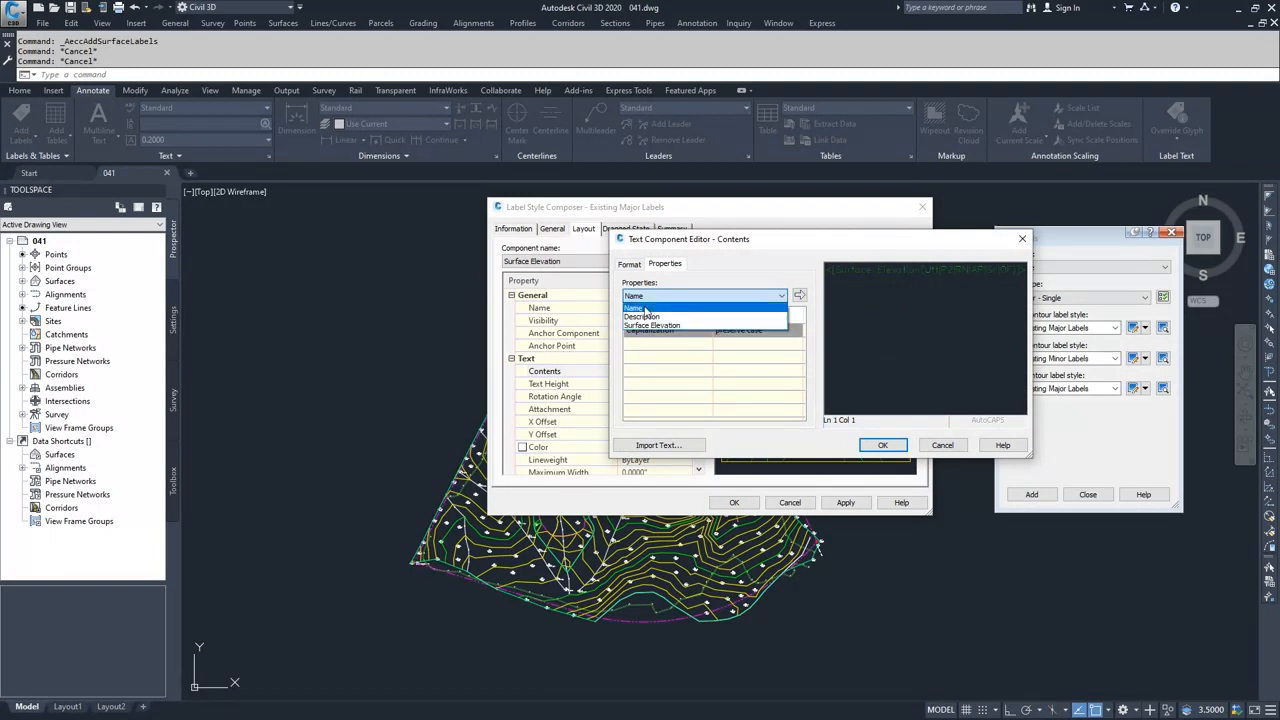
click(931, 449)
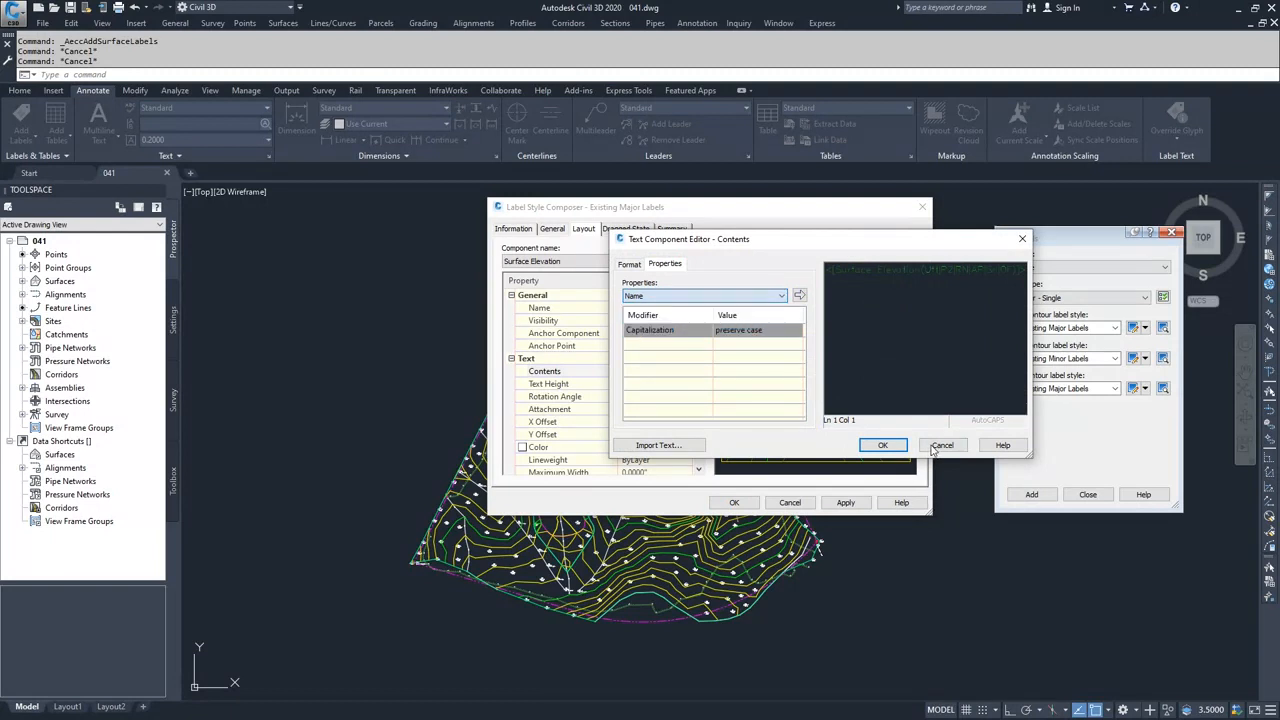
click(938, 446)
Review the label style's dragged state and summary settings, then close the style without saving changes.
click(630, 229)
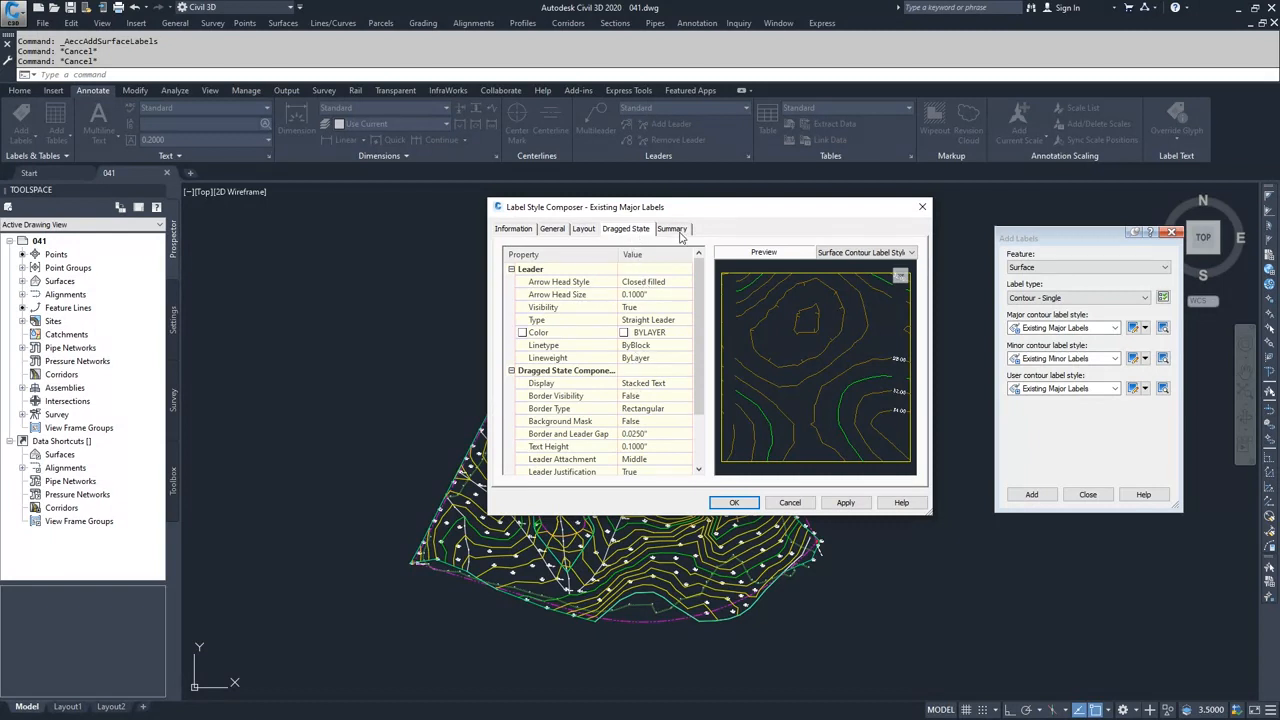
click(673, 230)
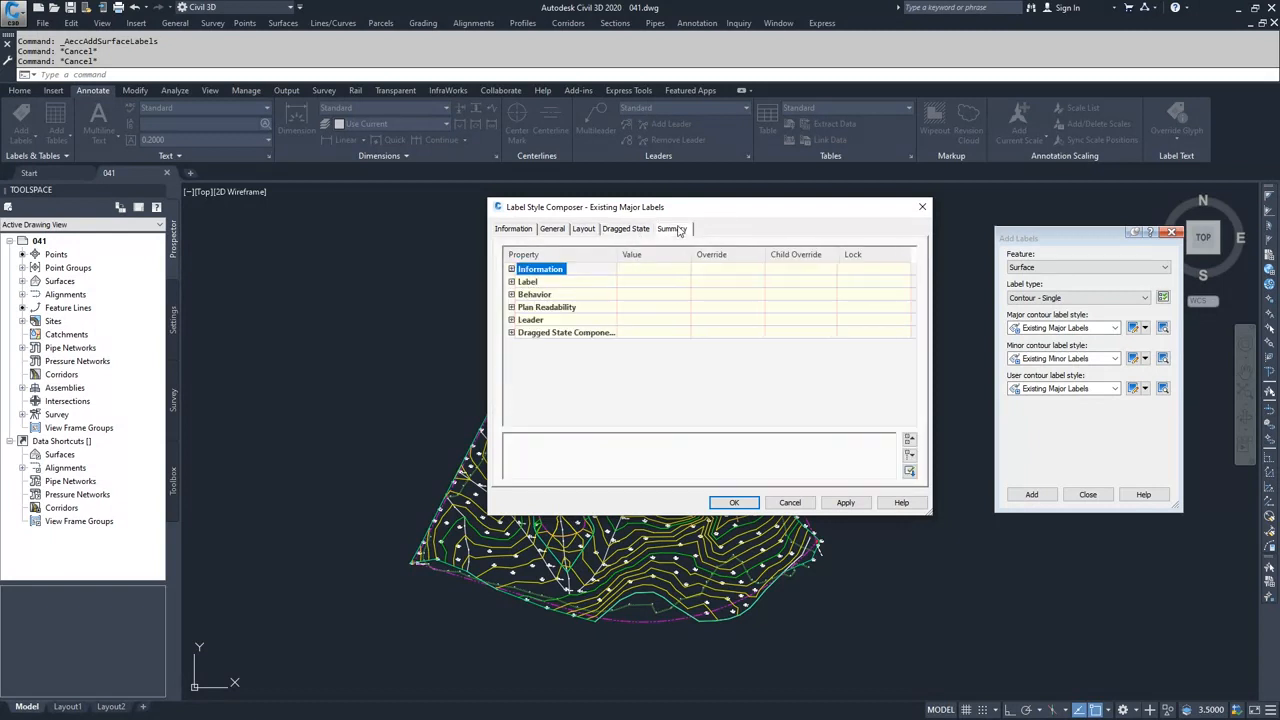
click(789, 502)
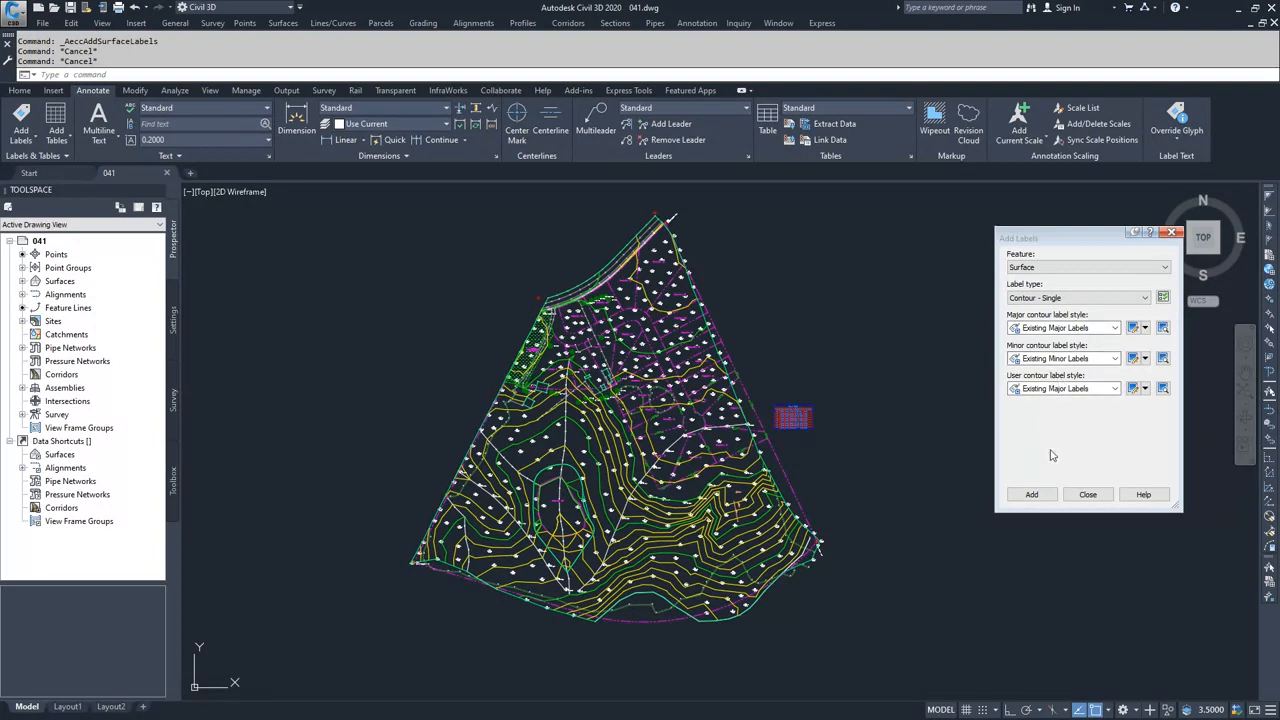
Add a single contour label on surface EG to the minor contour running between points 560 and 563.
click(1031, 494)
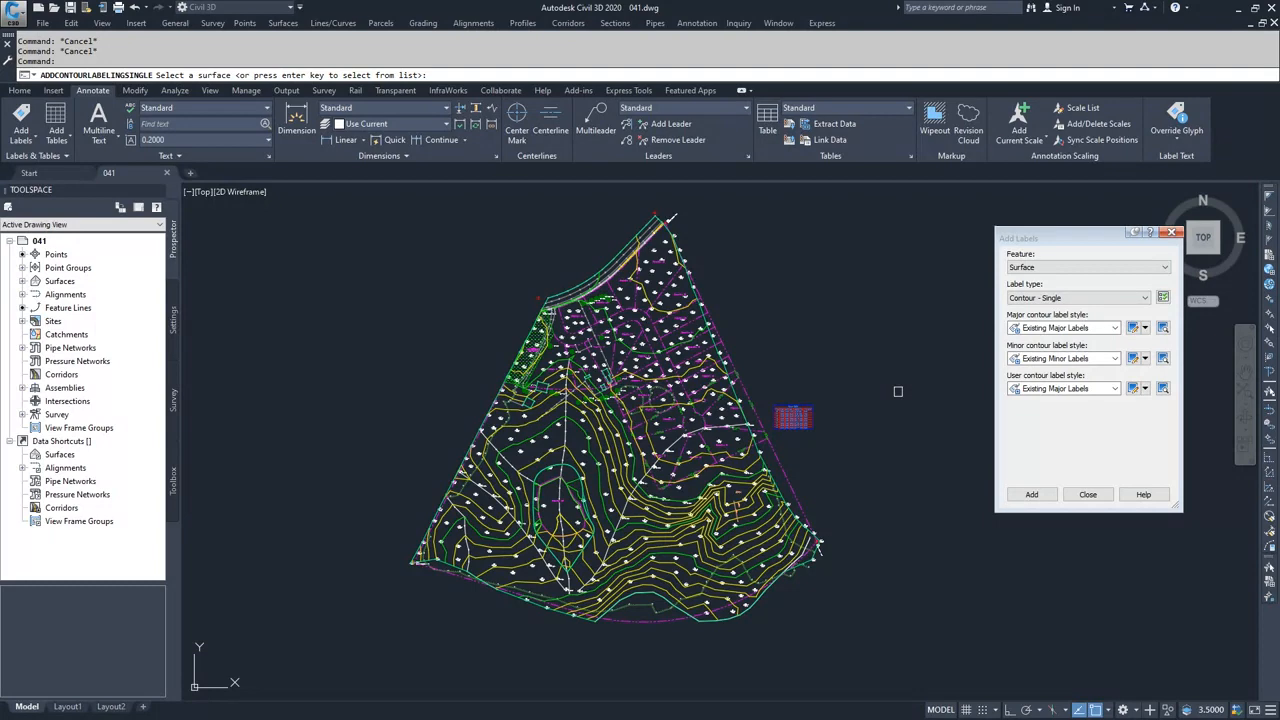
key(Return)
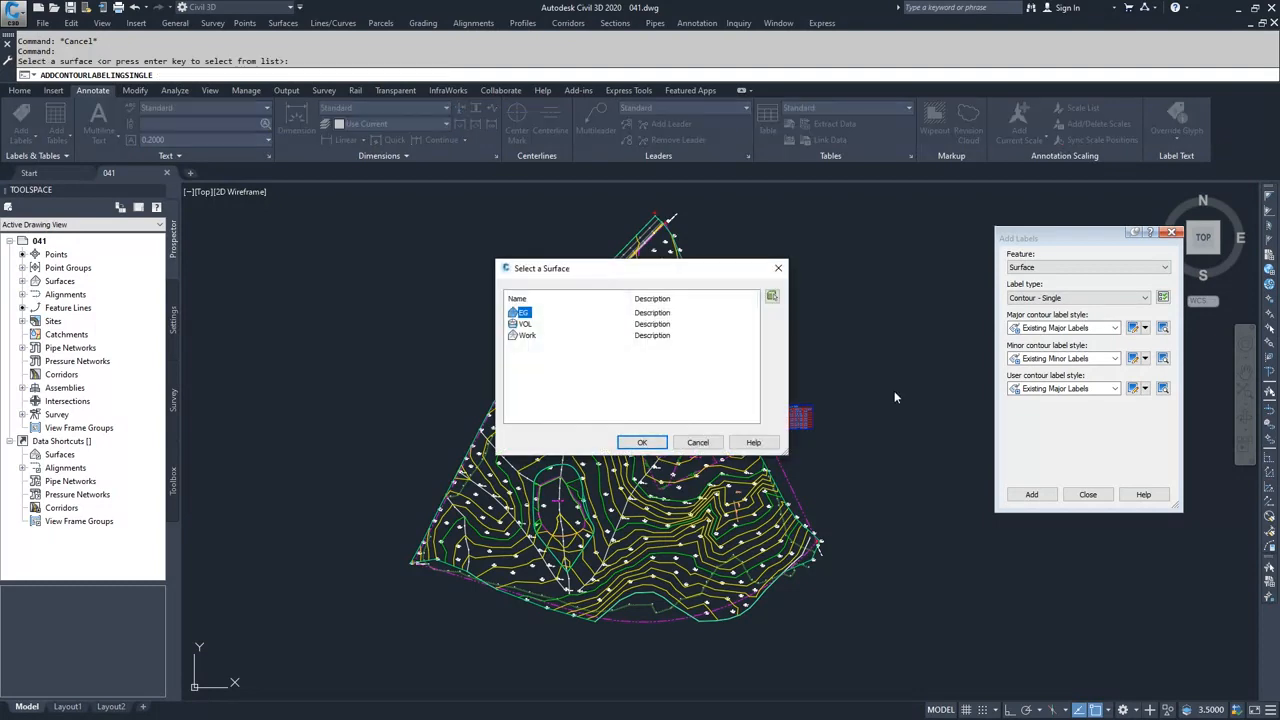
click(645, 443)
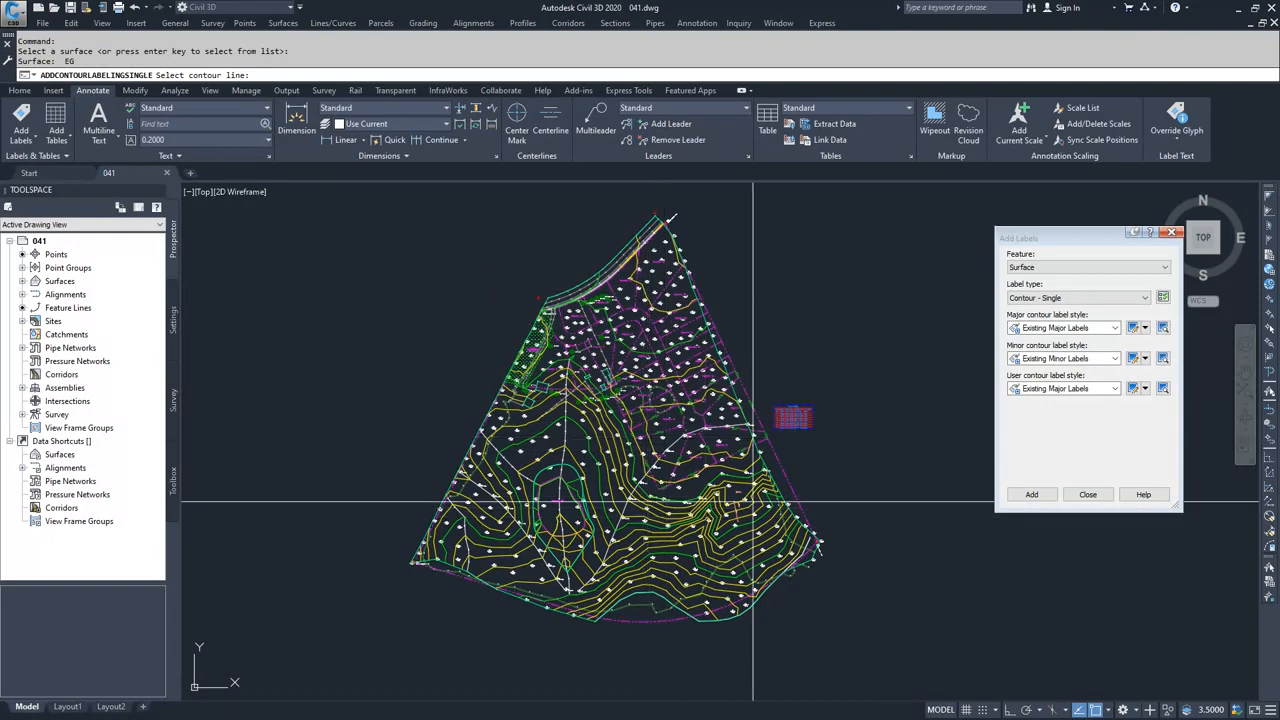
scroll(748, 507, up, 10)
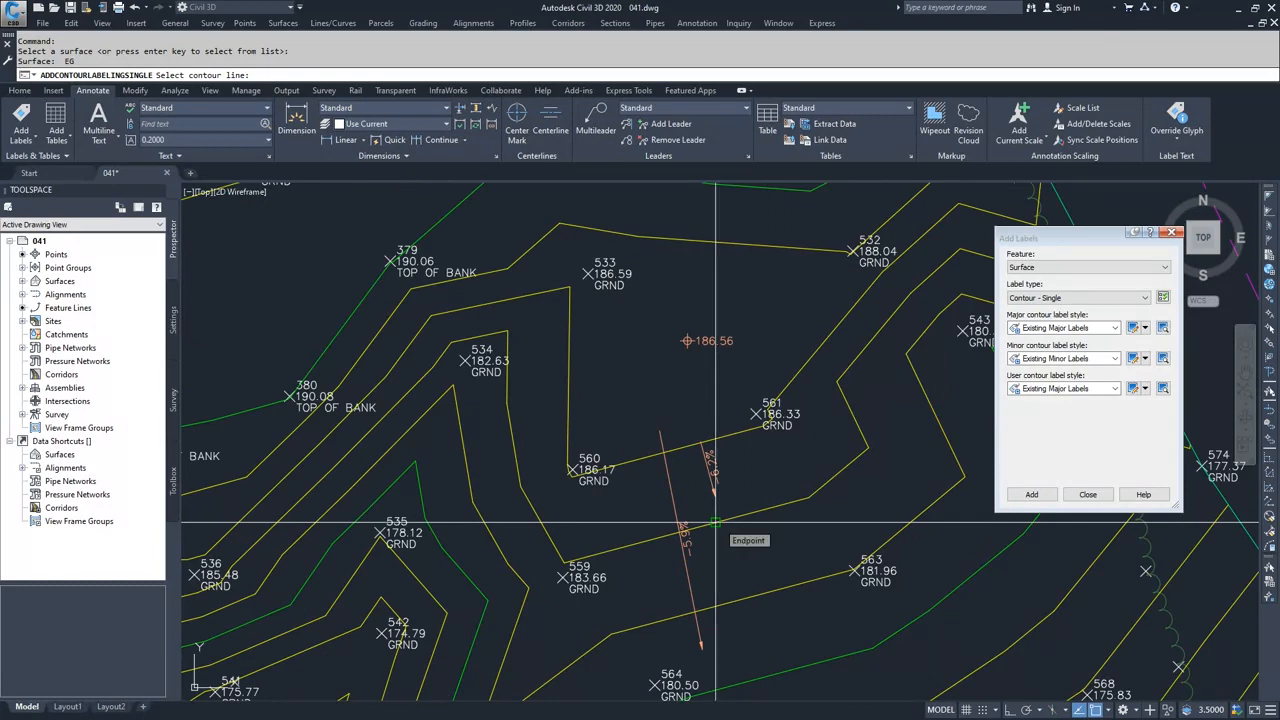
click(715, 522)
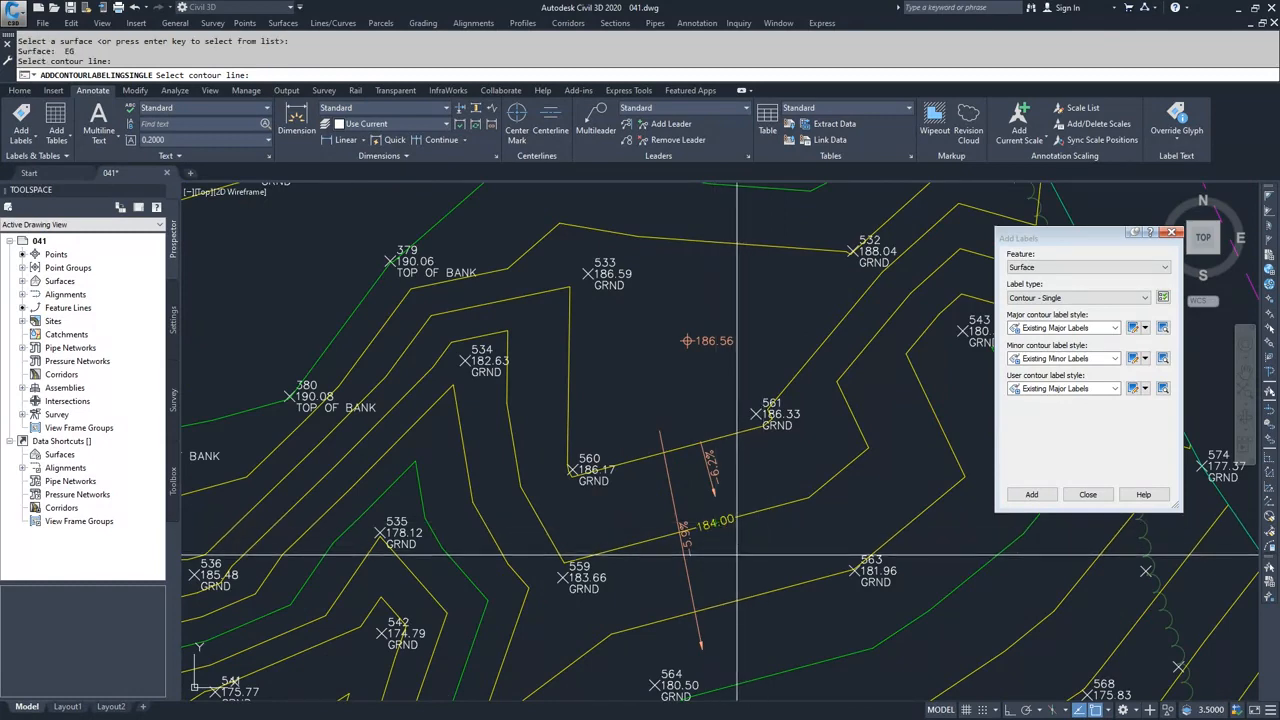
scroll(738, 555, up, 2)
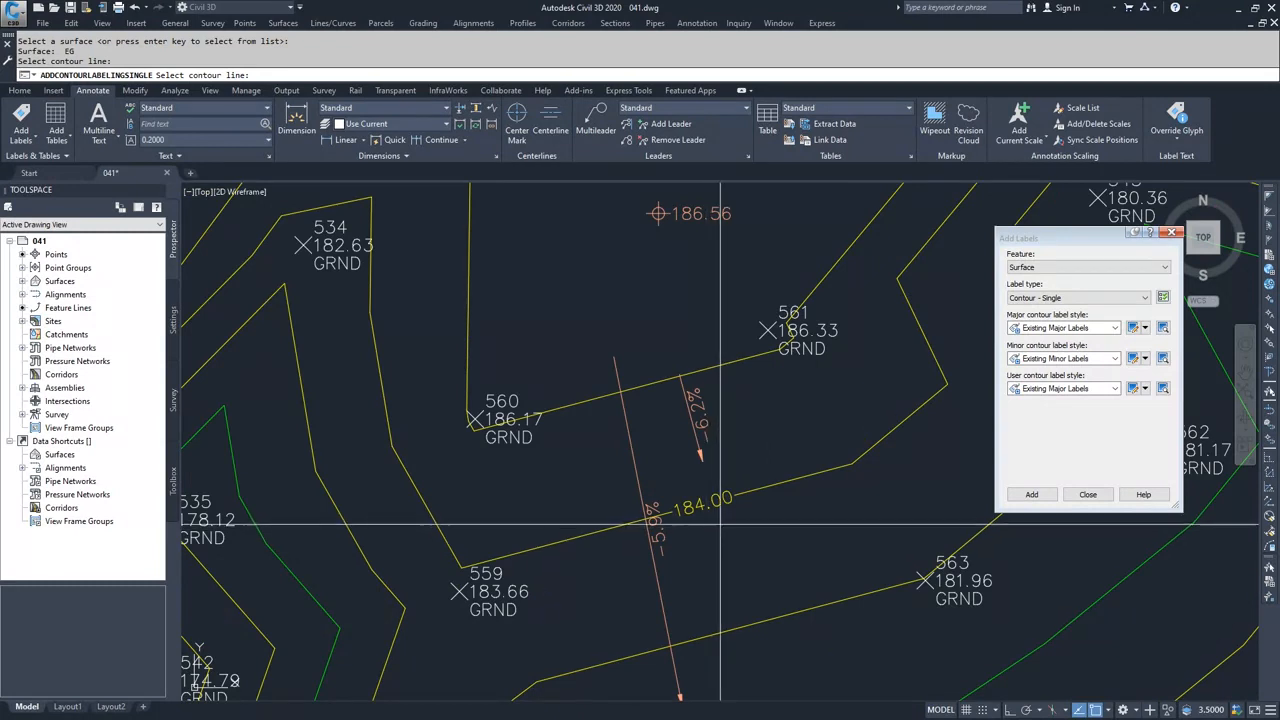
Add Contour - Multiple labels on surface EG along a line from just below the labelled 184 contour to near point 571.
click(1076, 299)
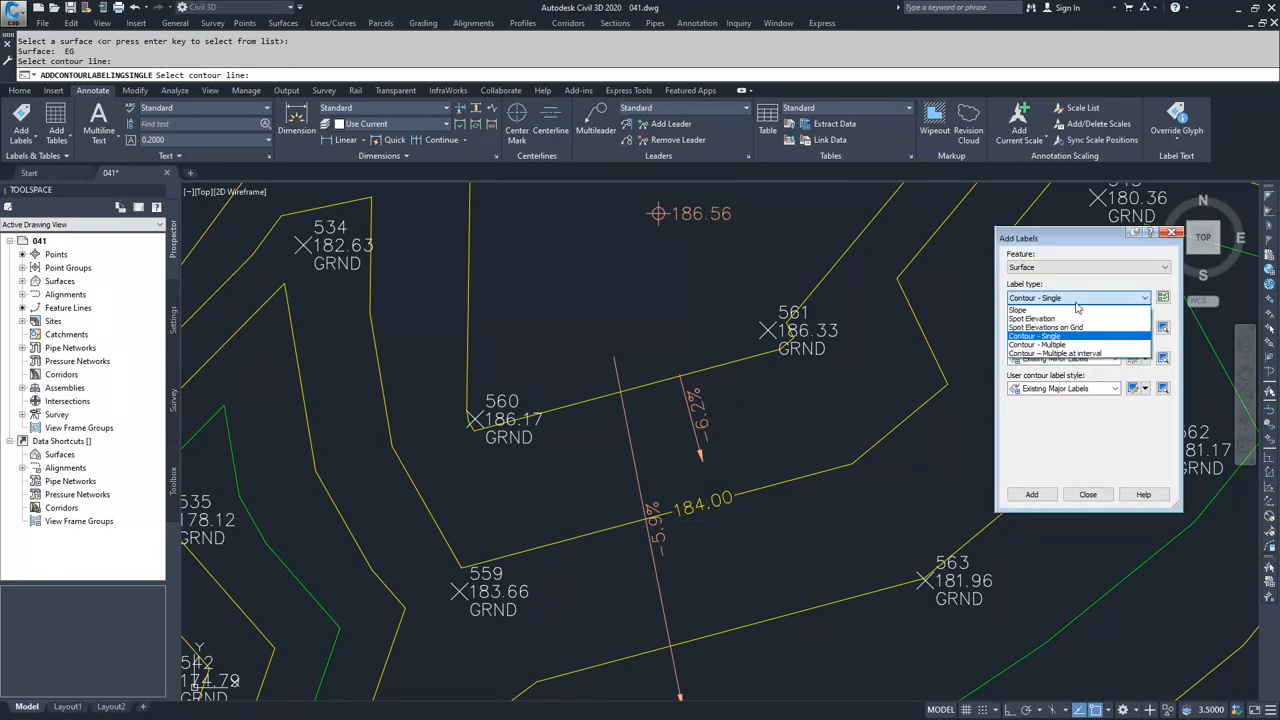
click(1070, 345)
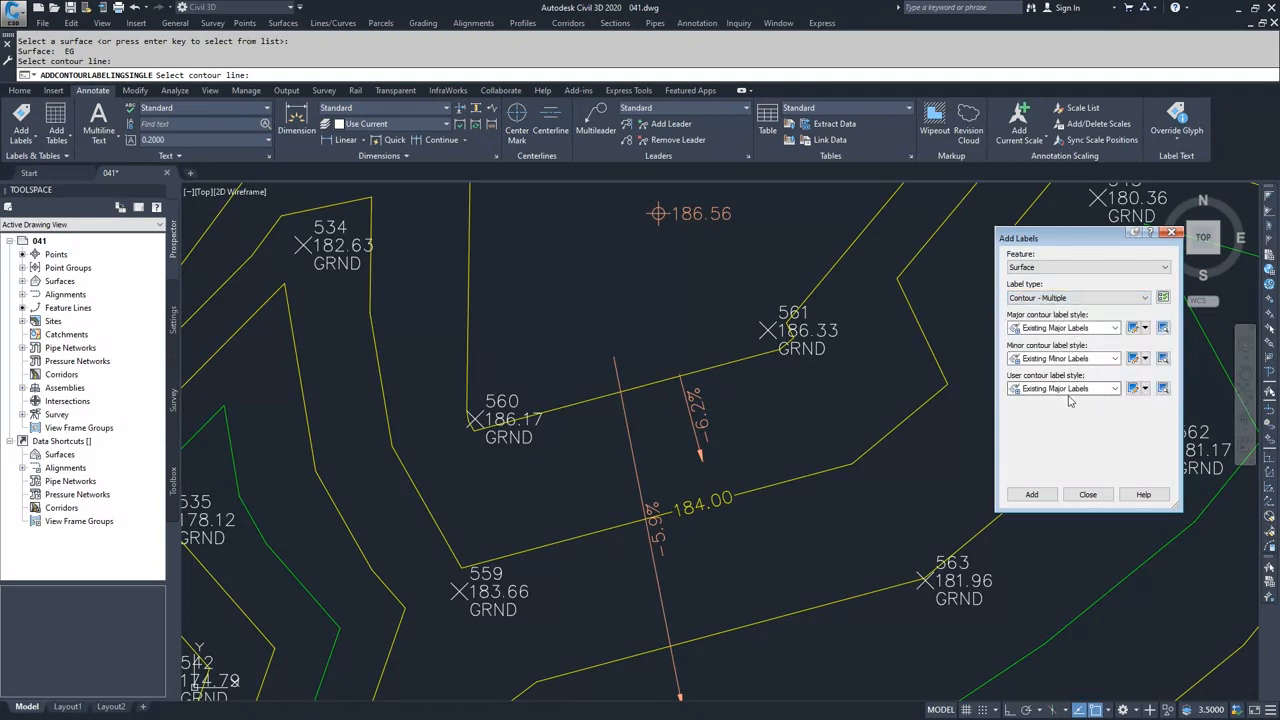
click(1031, 494)
key(Return)
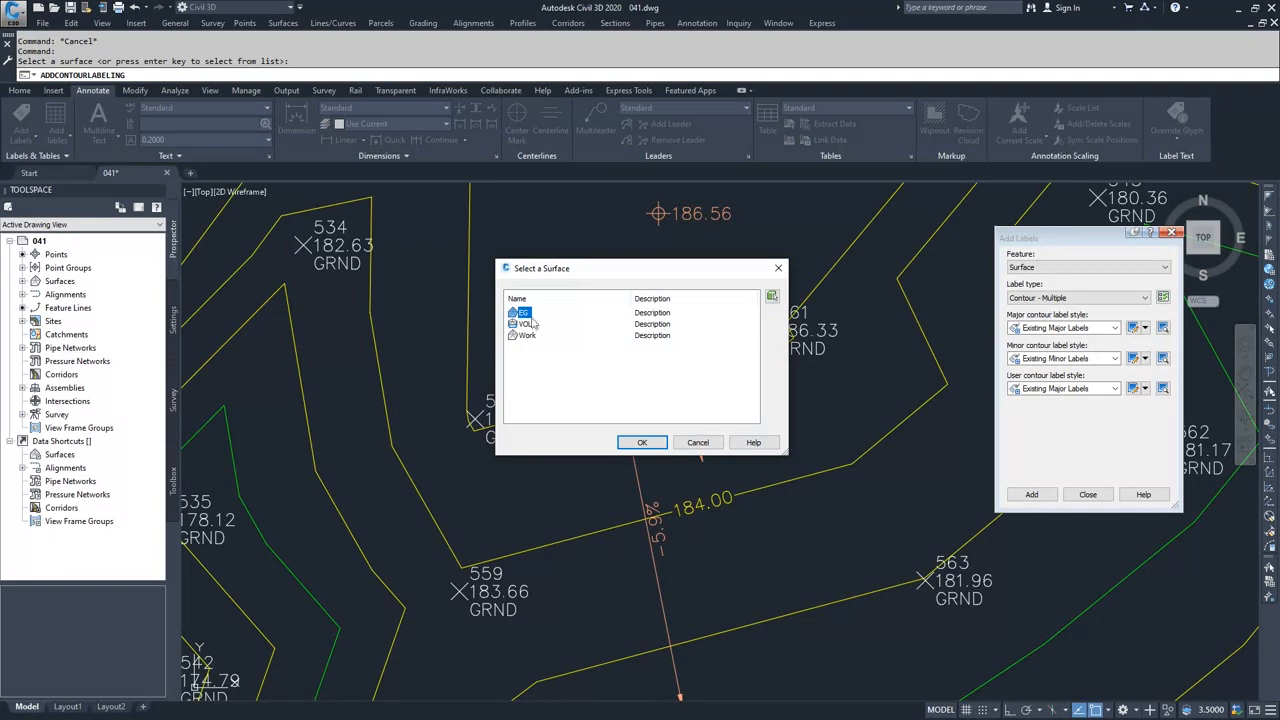
click(642, 442)
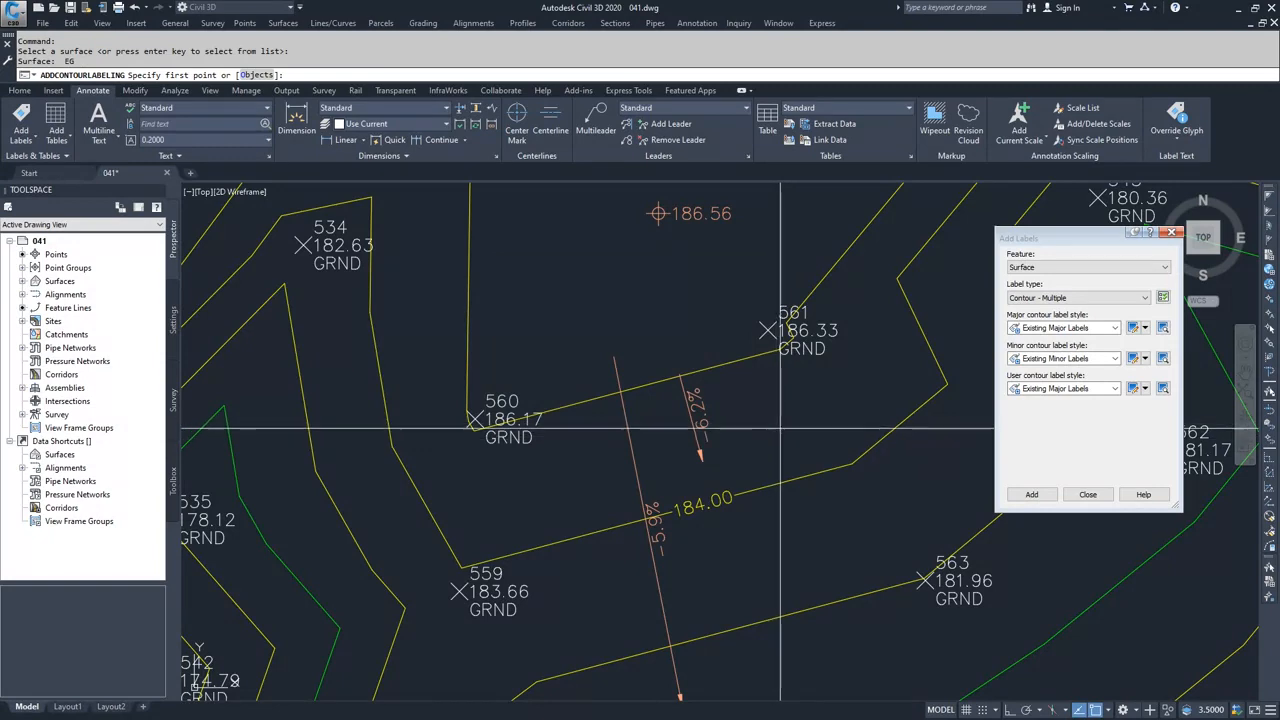
scroll(796, 428, down, 2)
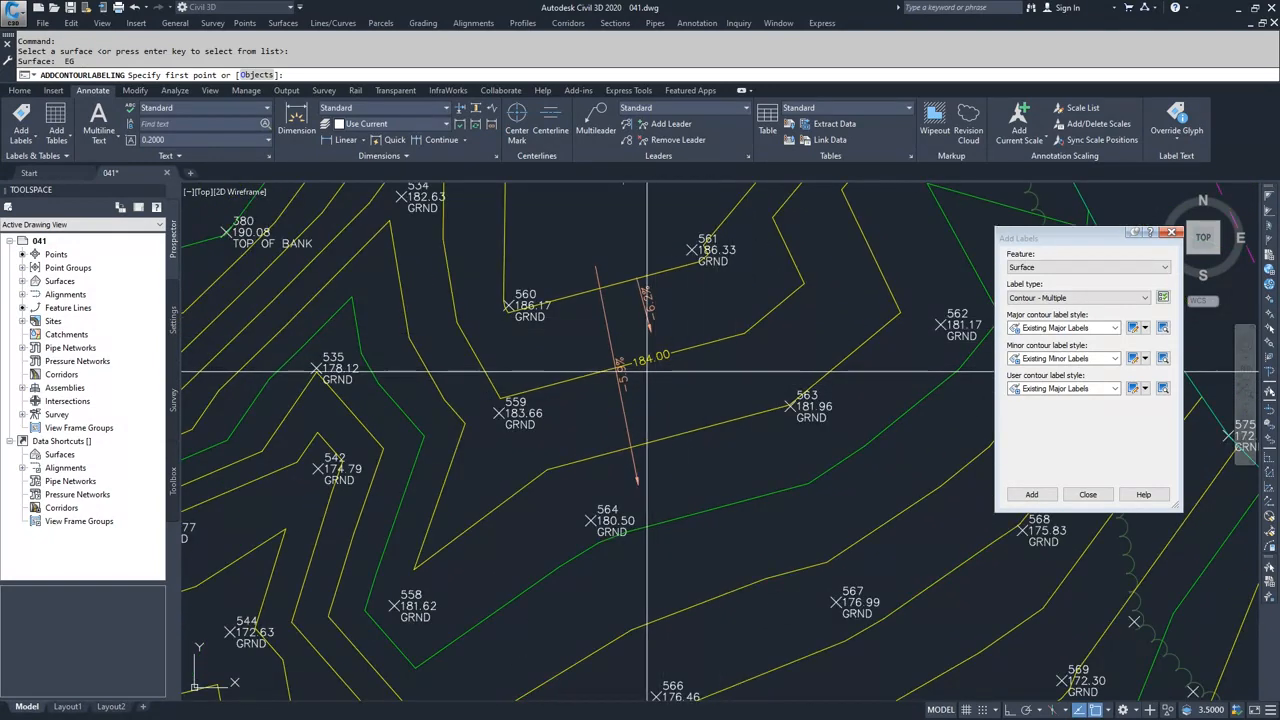
click(722, 373)
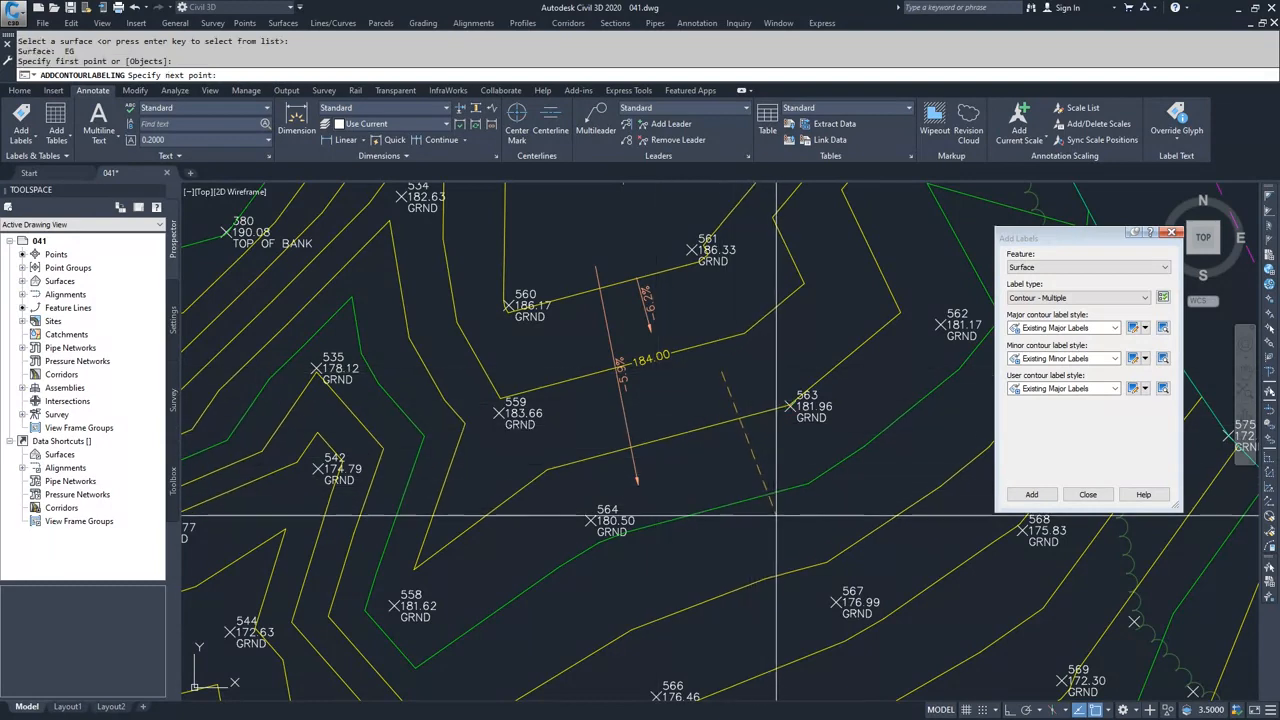
mouse_move(790, 580)
middle_down()
mouse_move(743, 534)
mouse_move(690, 440)
middle_up()
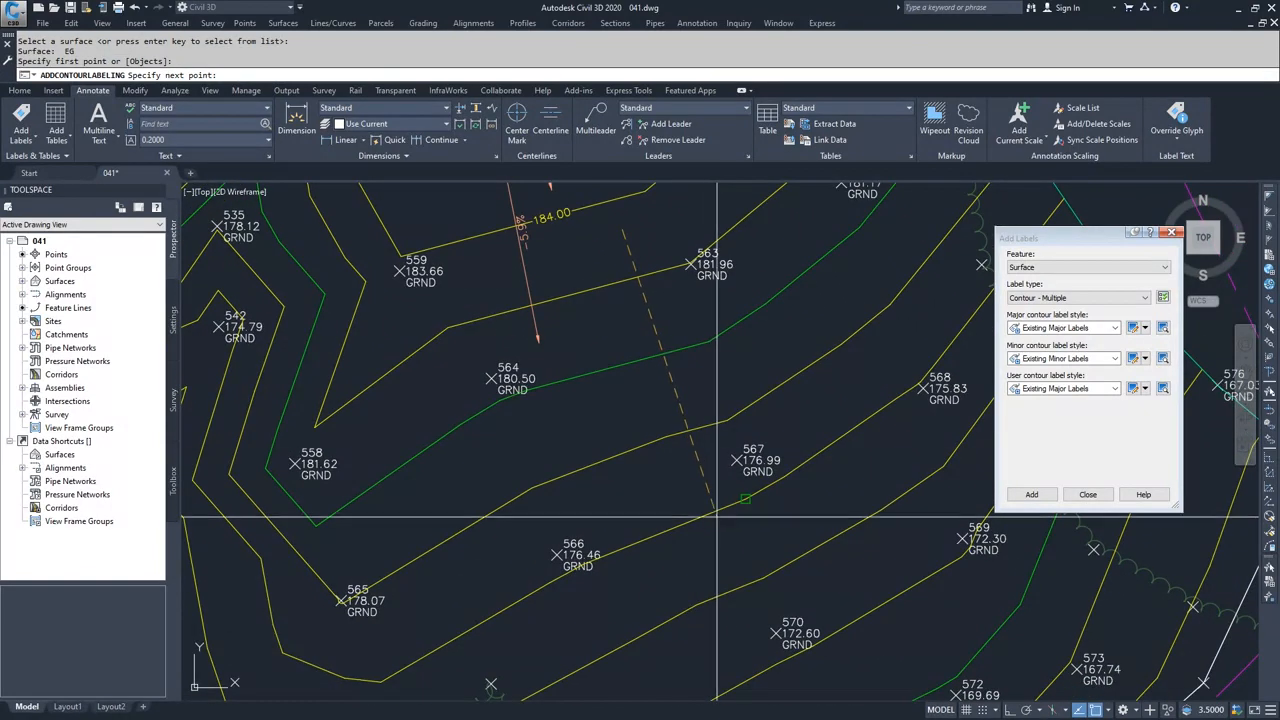
middle_drag(733, 571, 683, 464)
scroll(683, 460, down, 1)
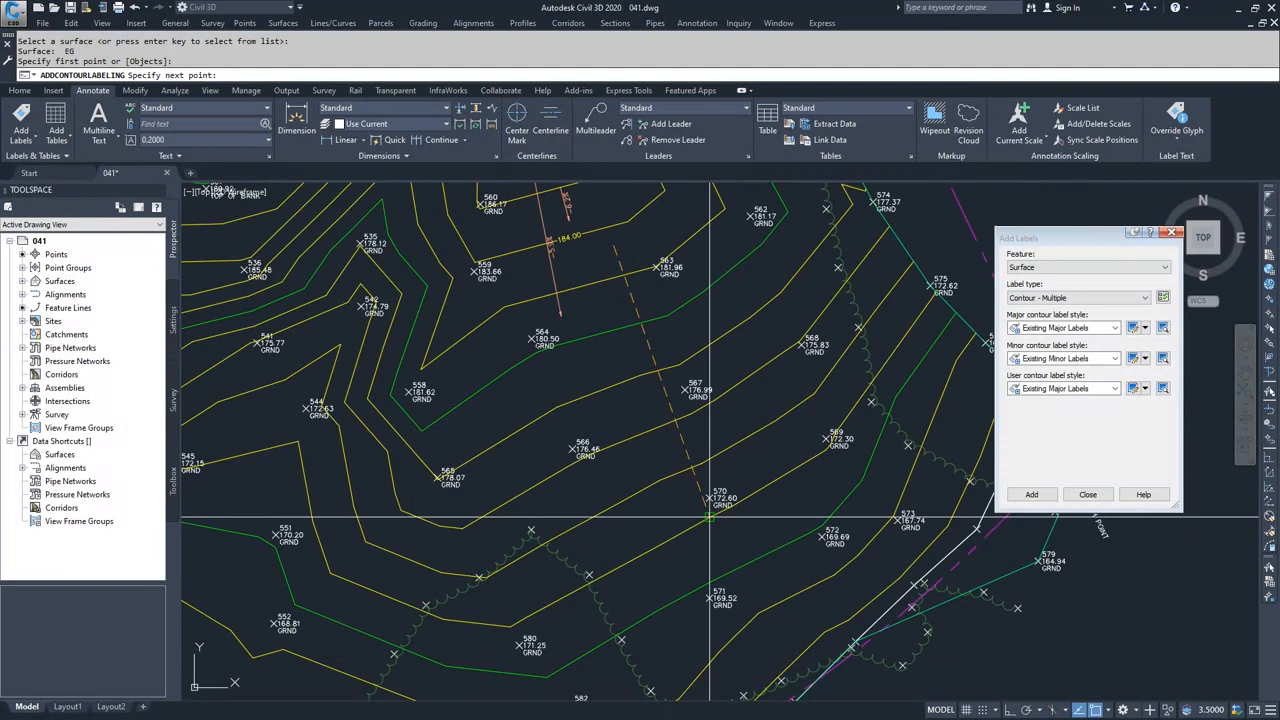
click(748, 592)
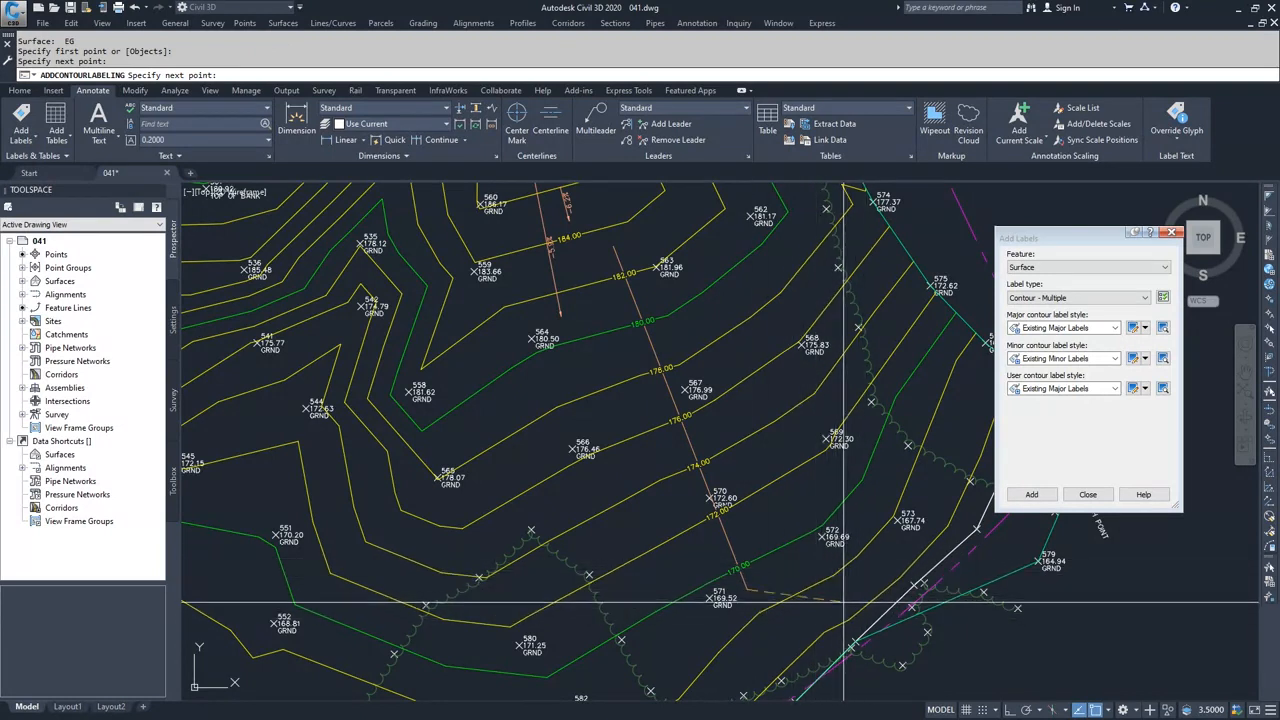
key(Return)
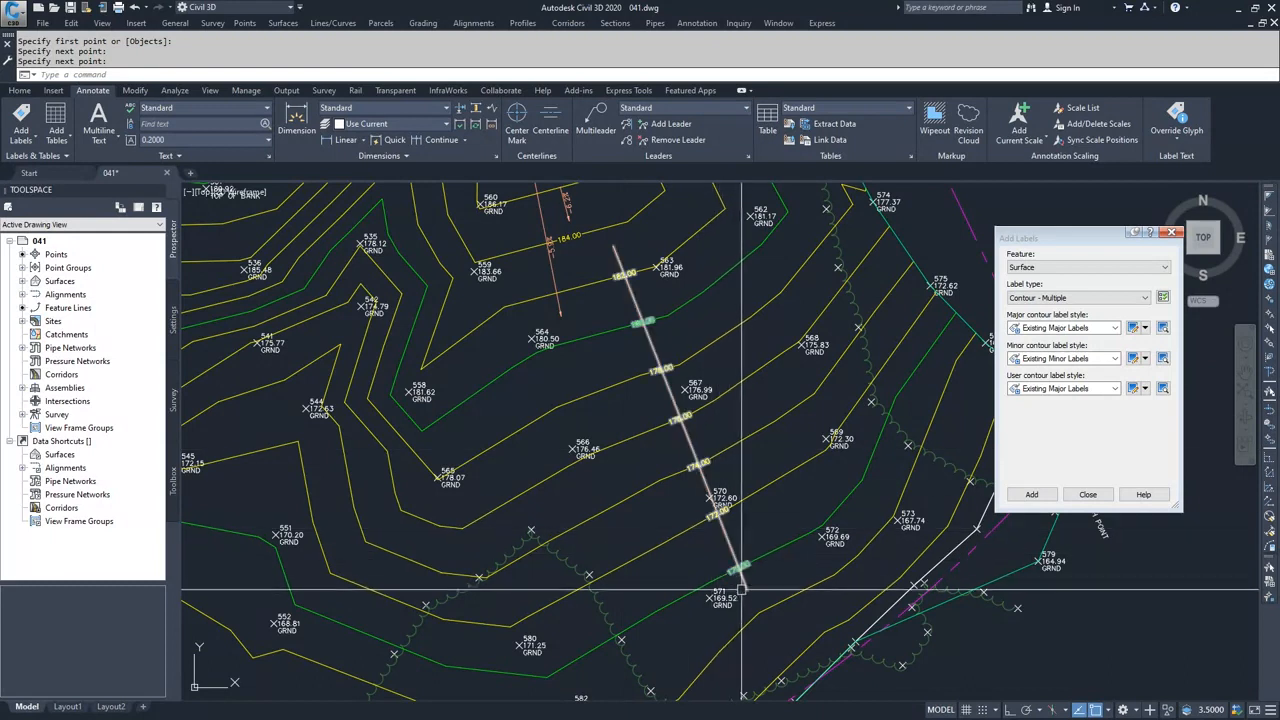
Stretch the downhill end of the multiple contour label line to a new location, finishing just east of point 571.
click(623, 271)
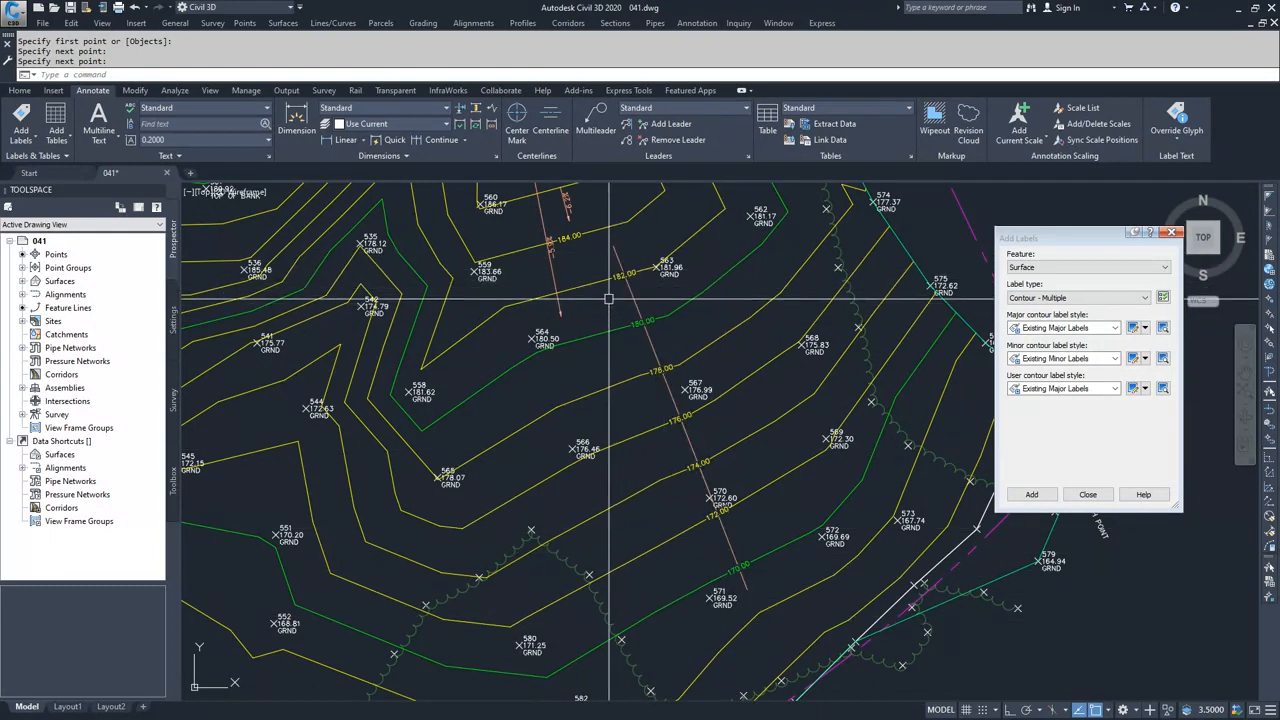
key(Escape)
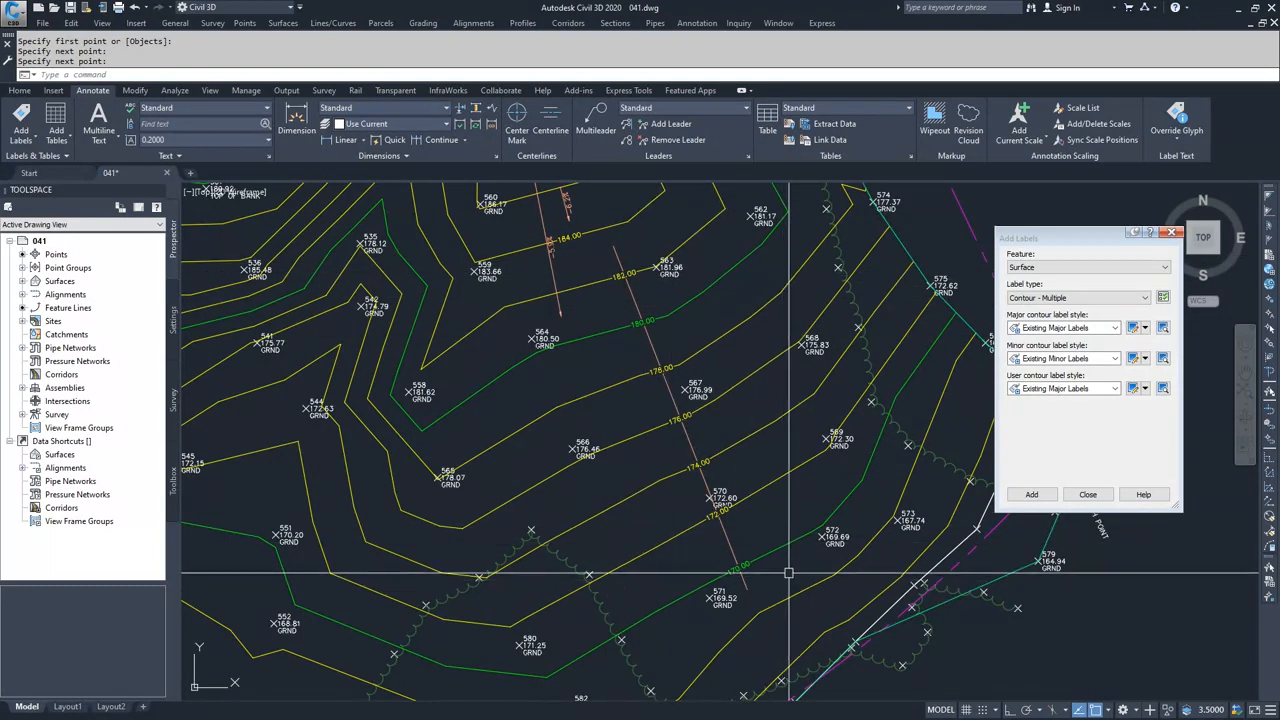
click(695, 450)
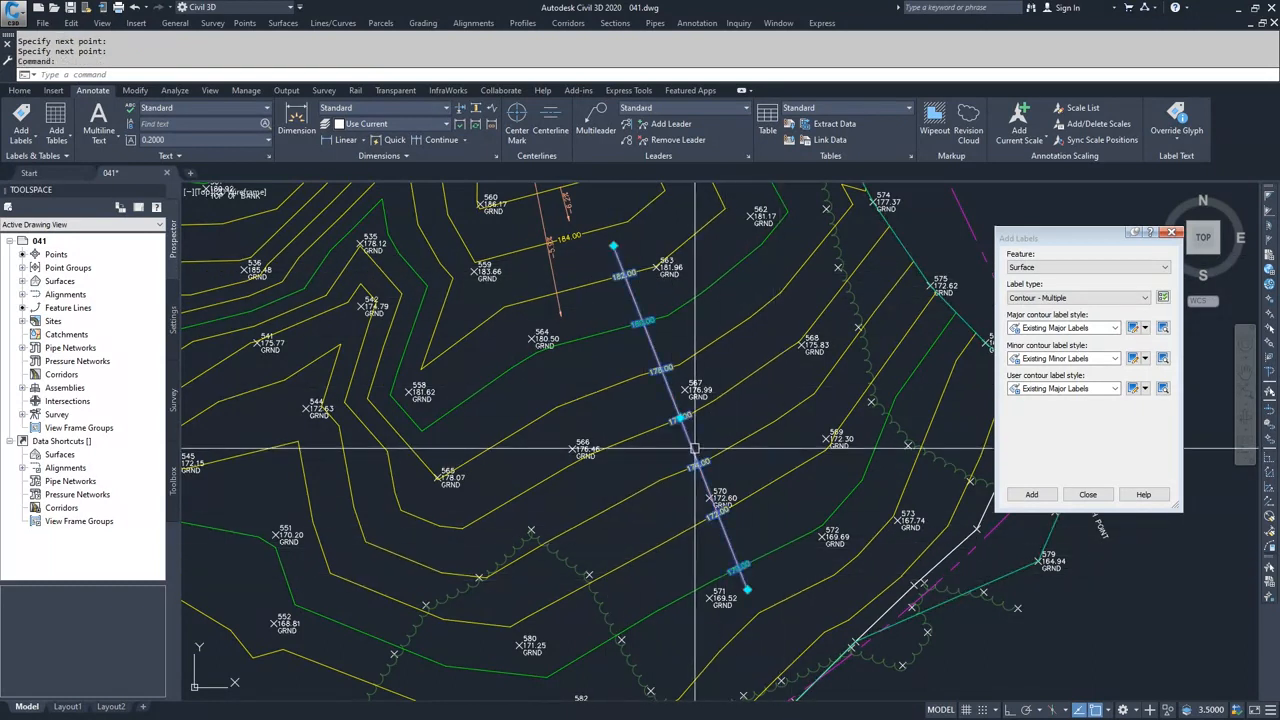
click(747, 590)
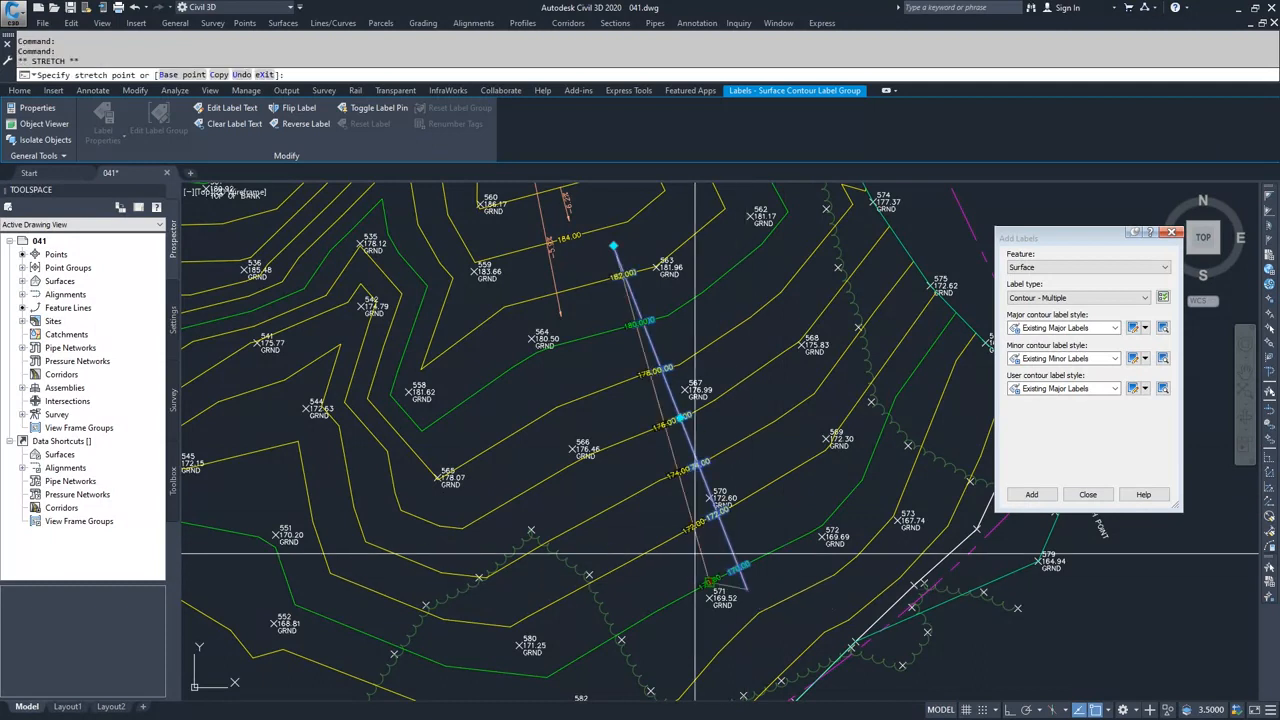
click(608, 476)
click(608, 477)
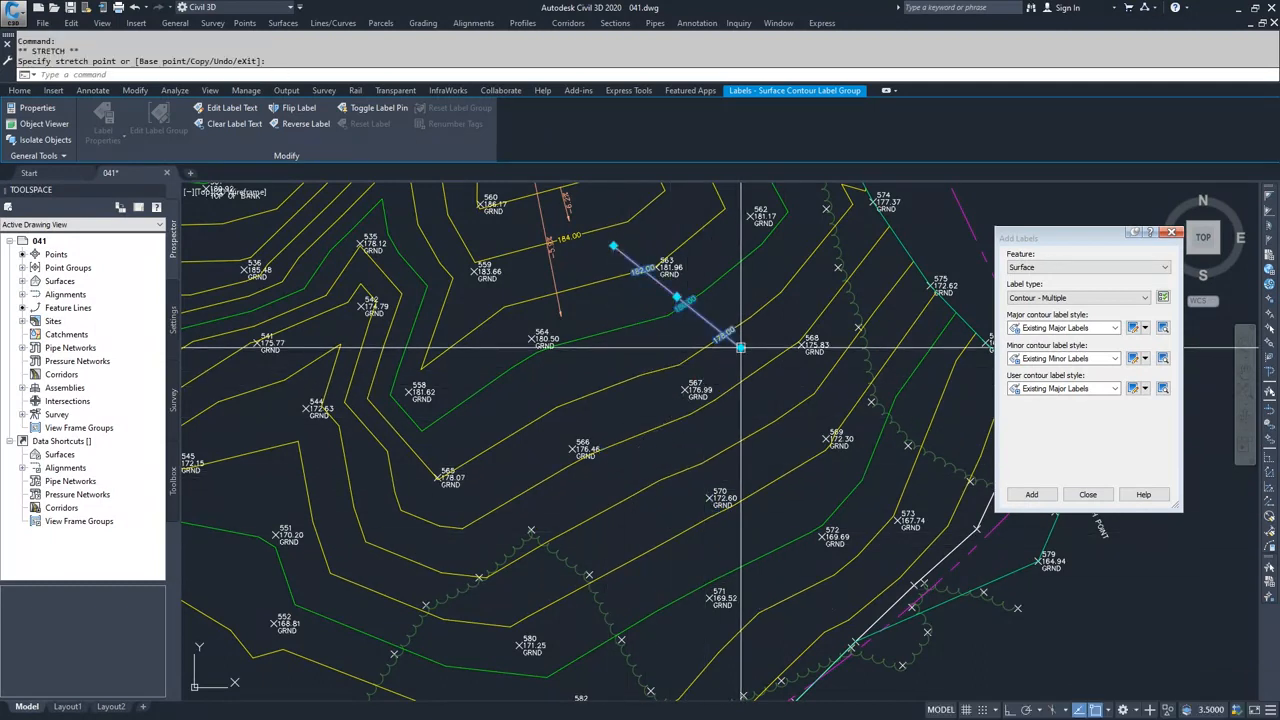
click(762, 593)
Stretch the uphill end of the multiple contour label line past the 186 contour to near the 186.56 spot elevation, and deselect it.
click(613, 245)
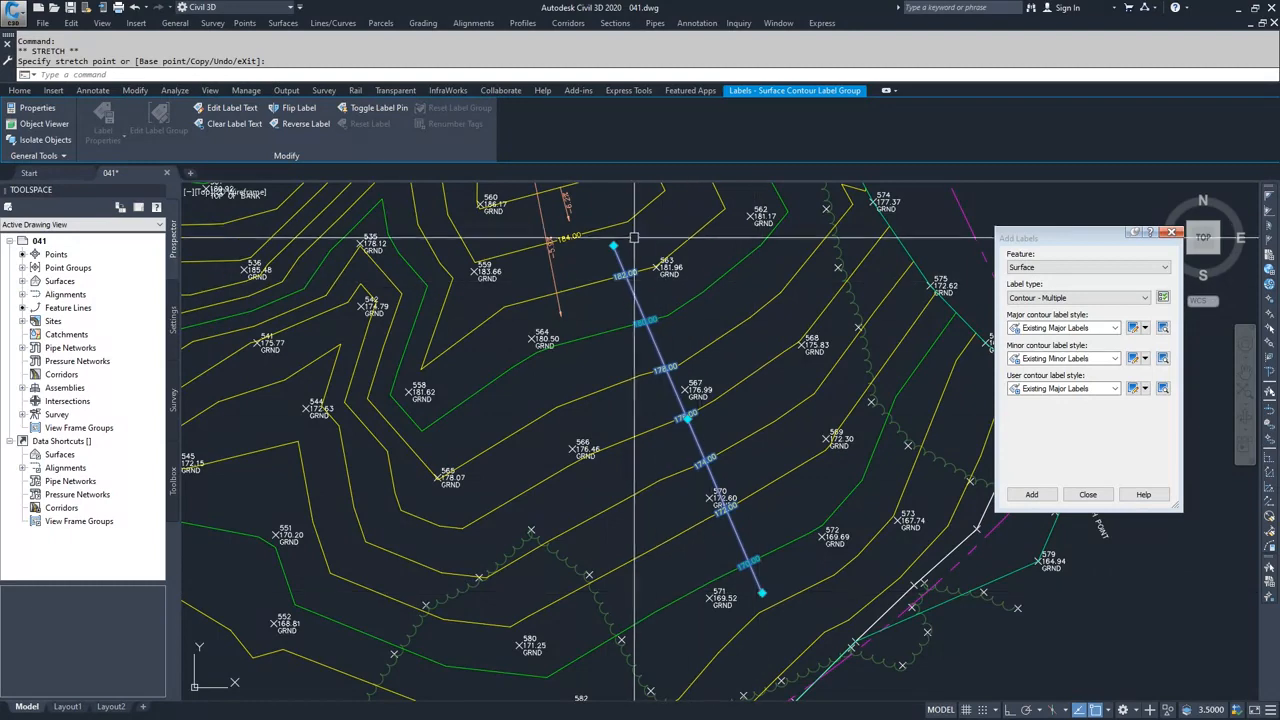
middle_drag(621, 228, 663, 361)
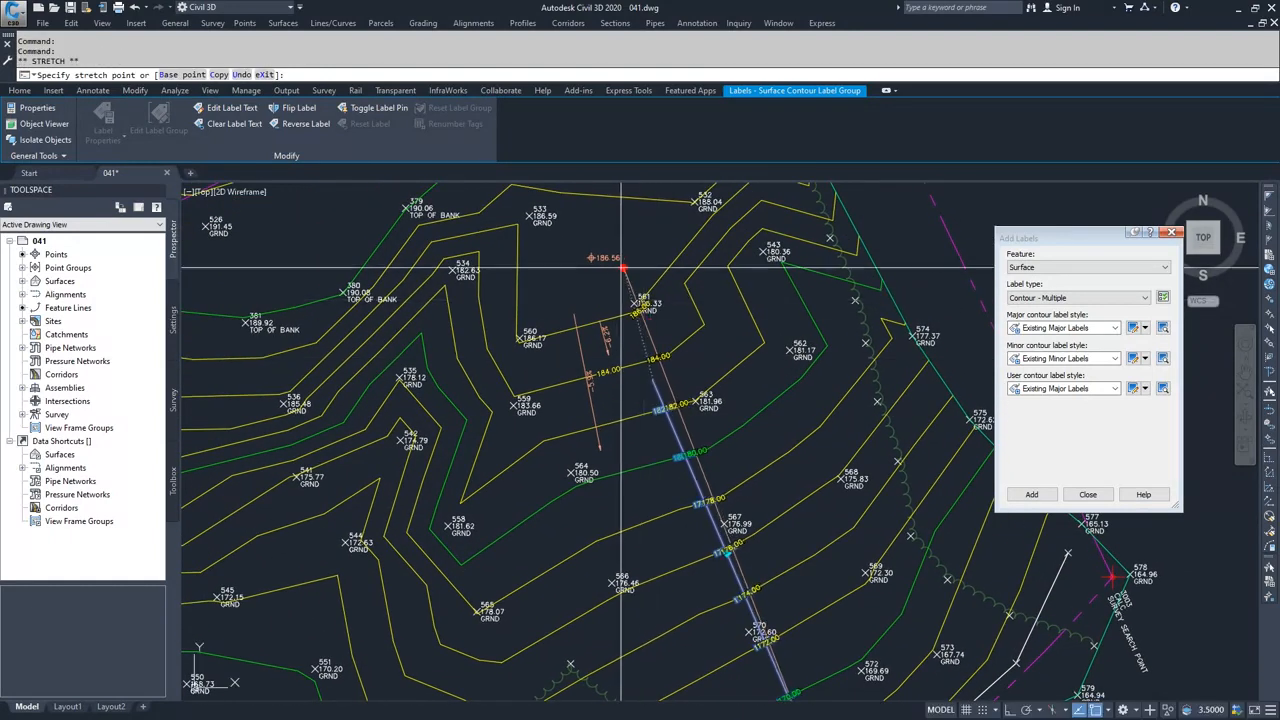
click(608, 274)
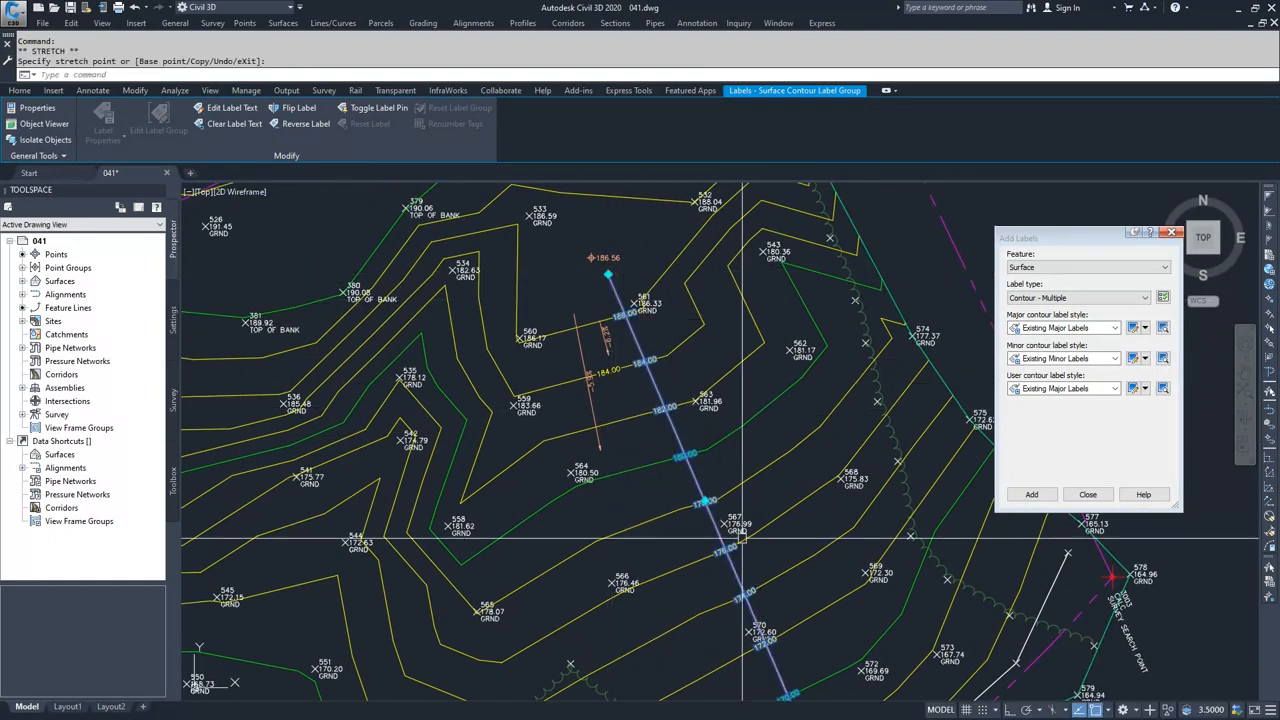
scroll(746, 440, down, 2)
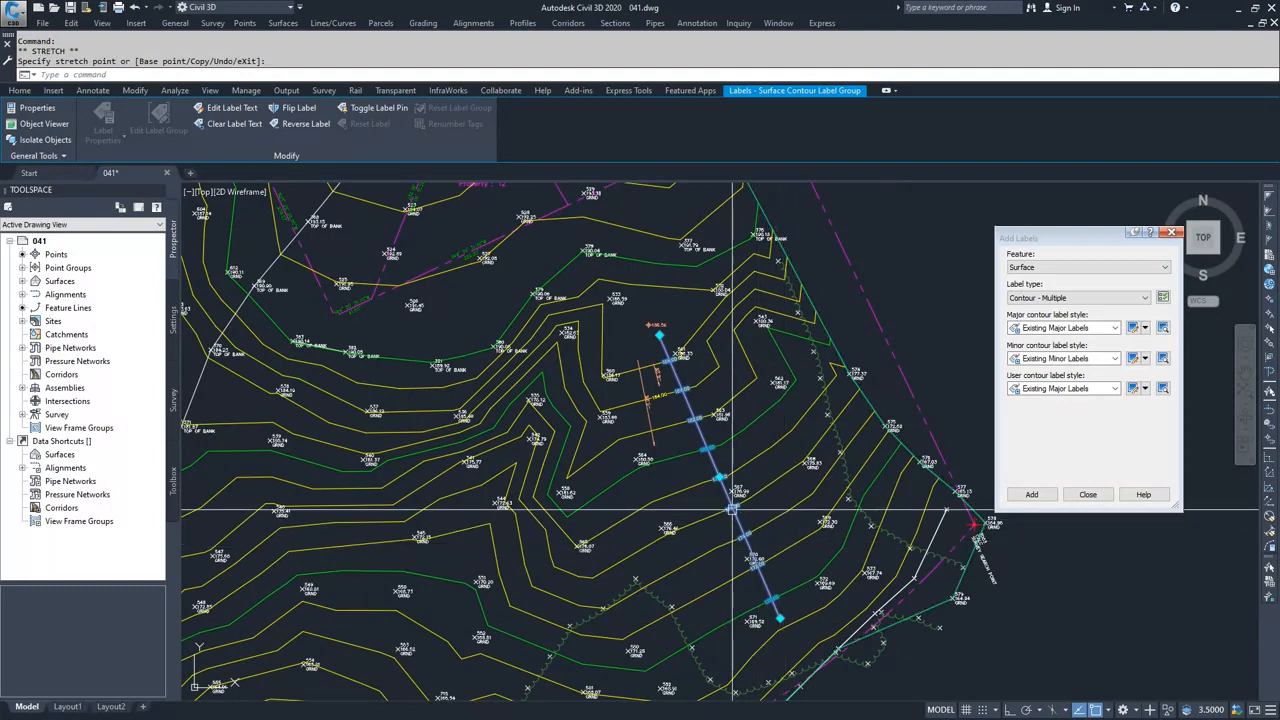
scroll(670, 397, down, 2)
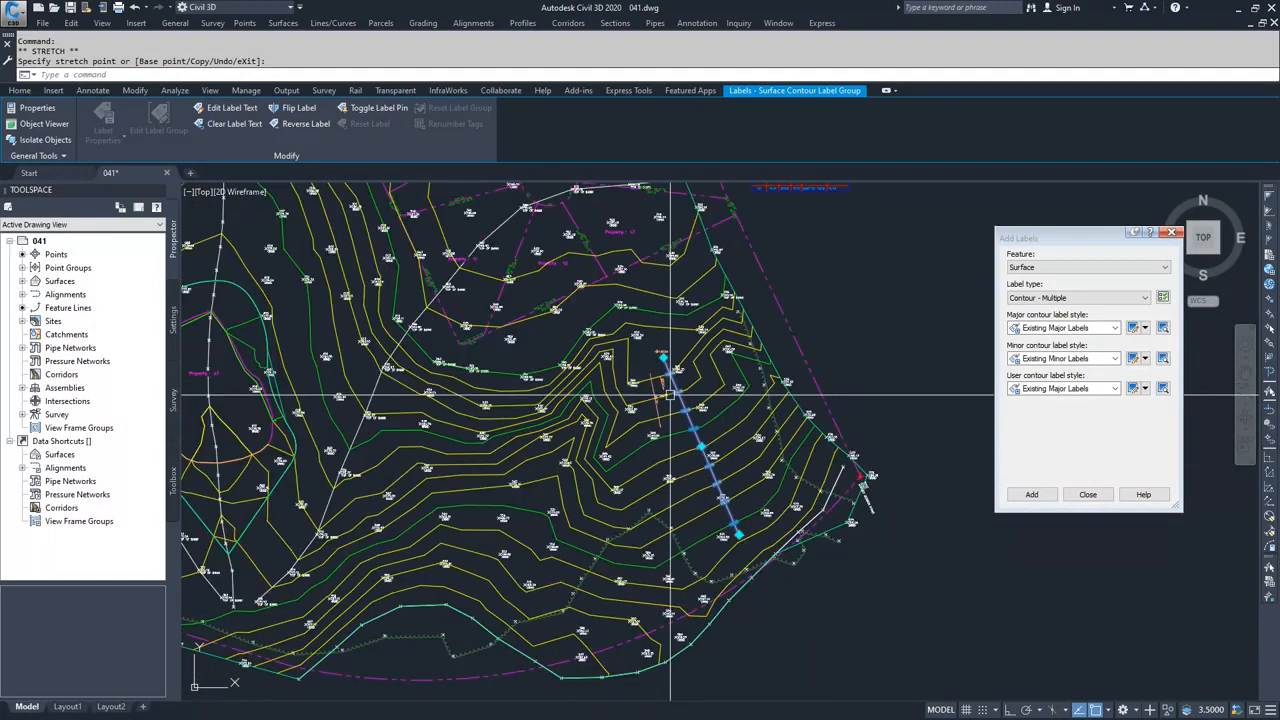
scroll(678, 388, up, 4)
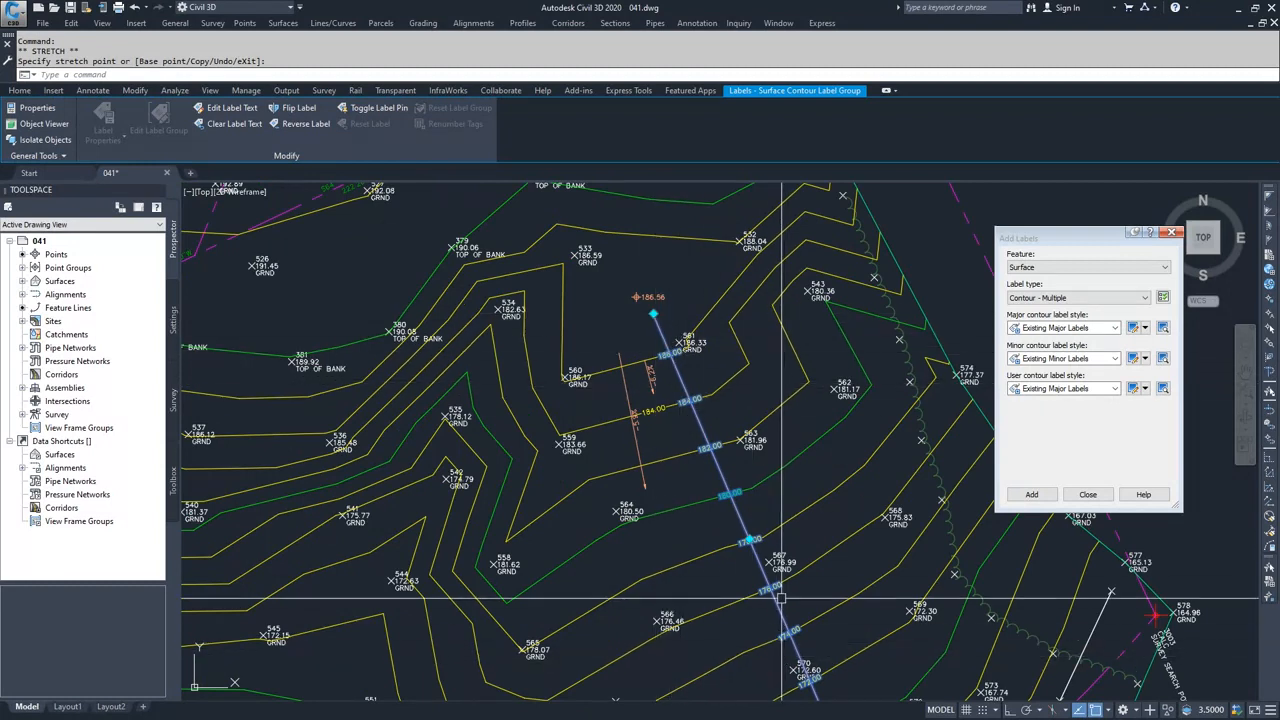
key(Escape)
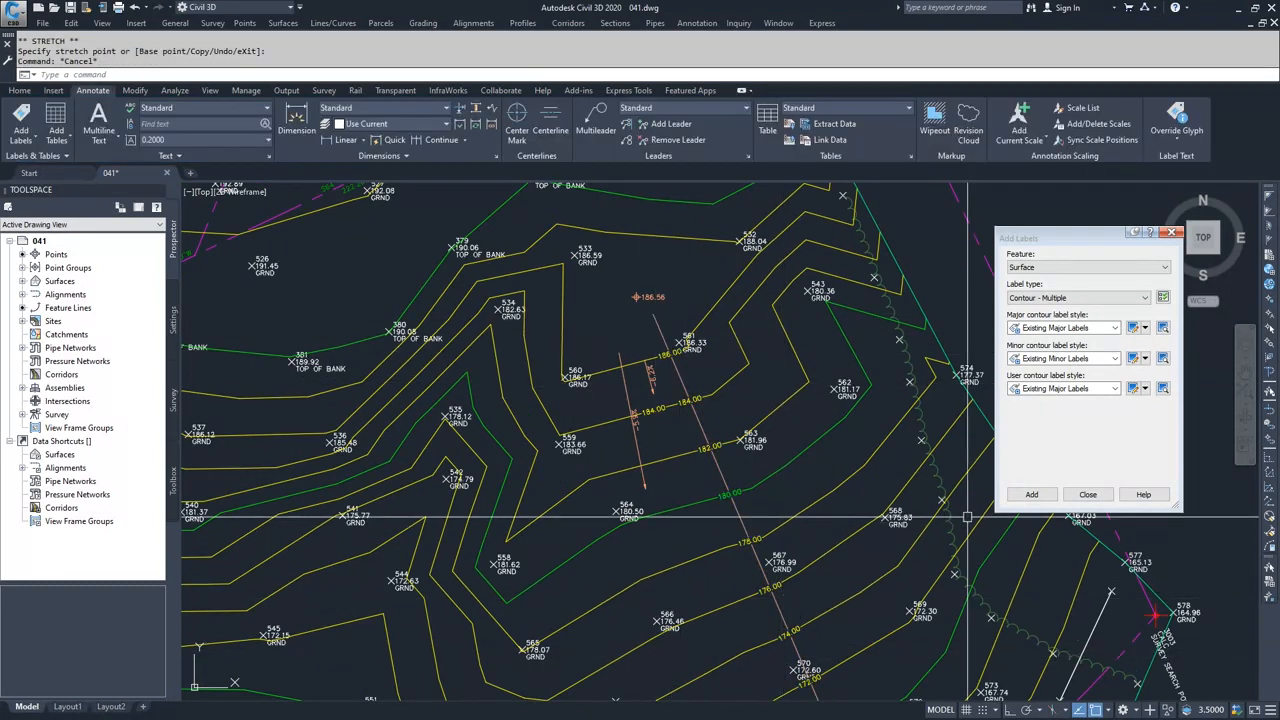
Add Contour - Multiple at interval labels on surface EG along a line from between points 559 and 560 to west of point 571, with interval 150.
click(1085, 299)
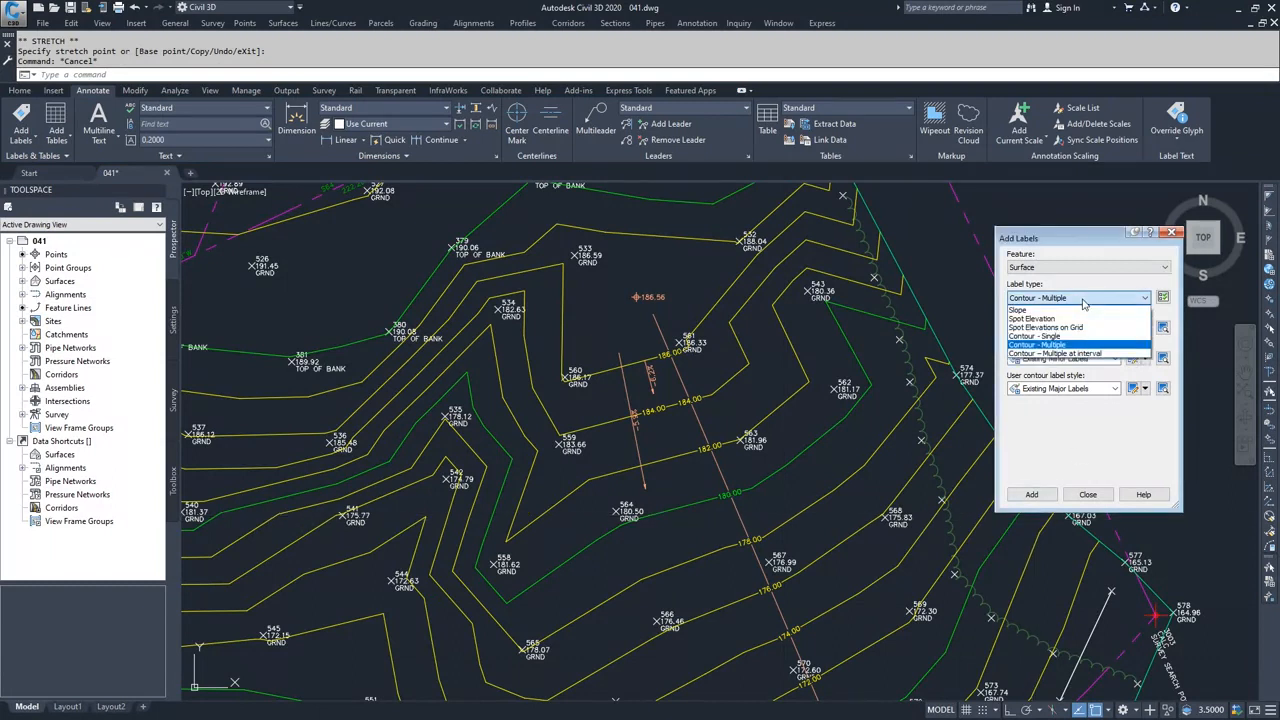
click(1071, 355)
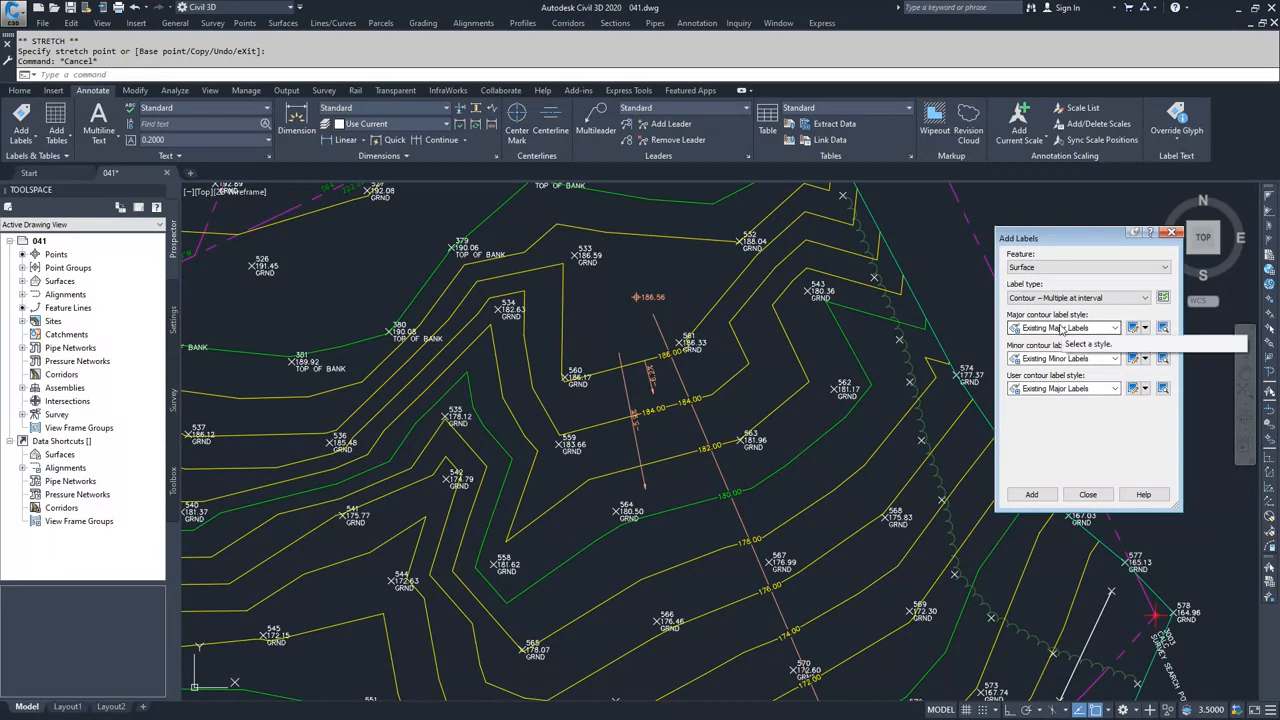
click(1032, 496)
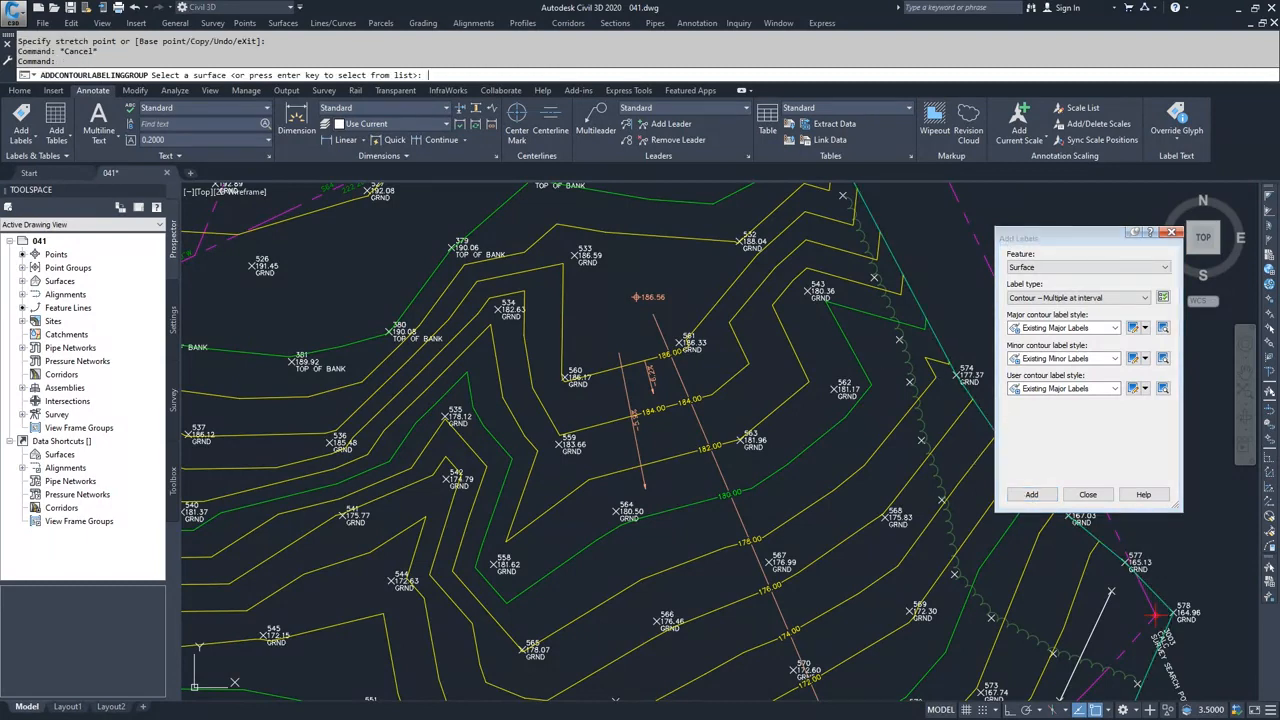
key(Return)
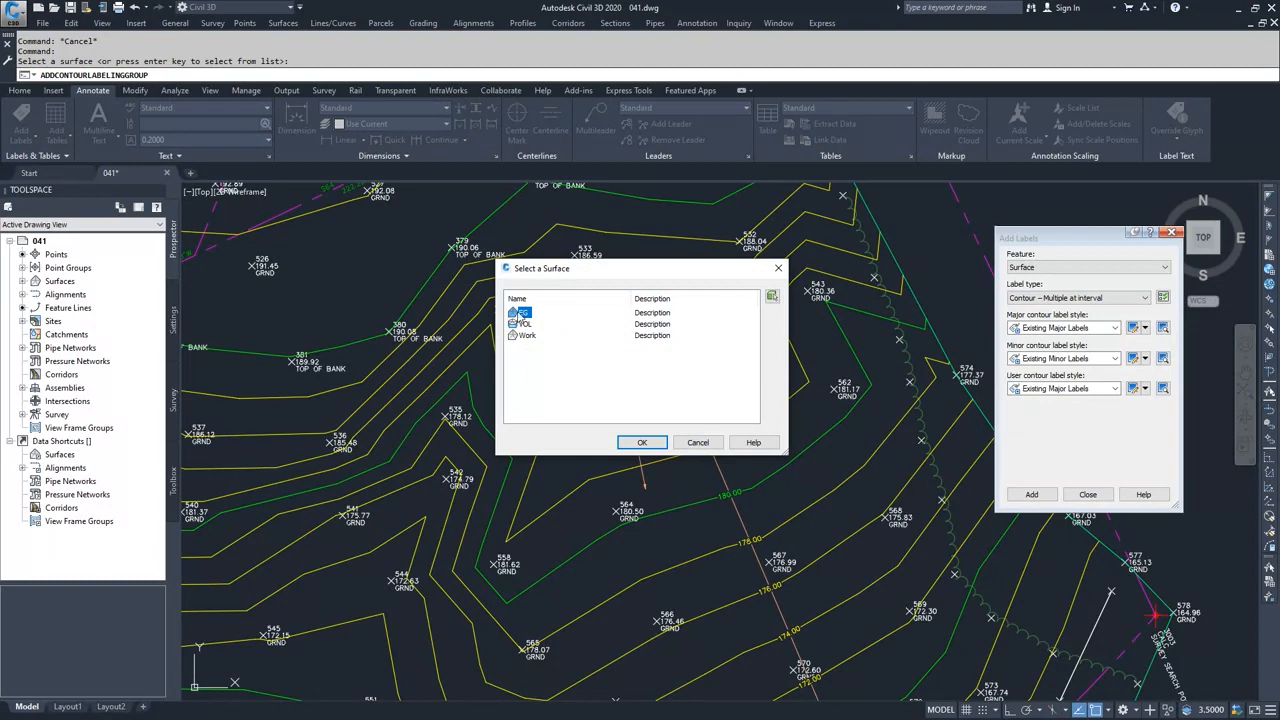
click(640, 442)
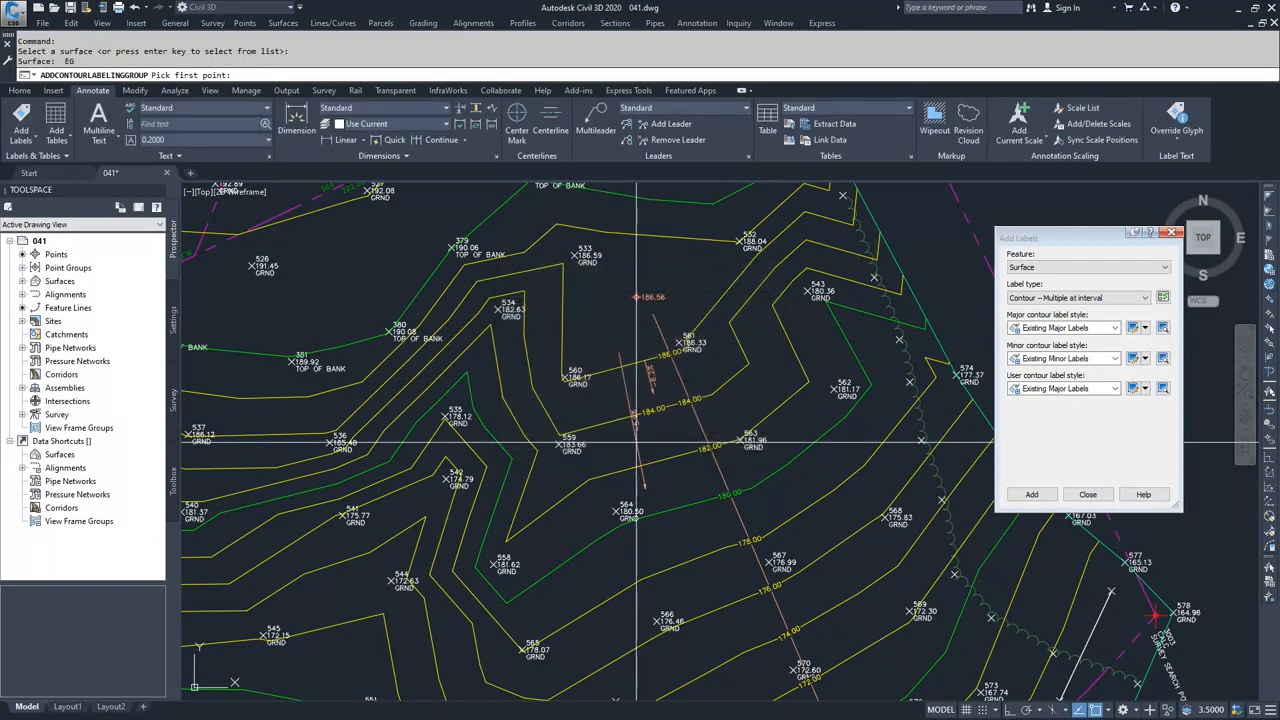
click(604, 398)
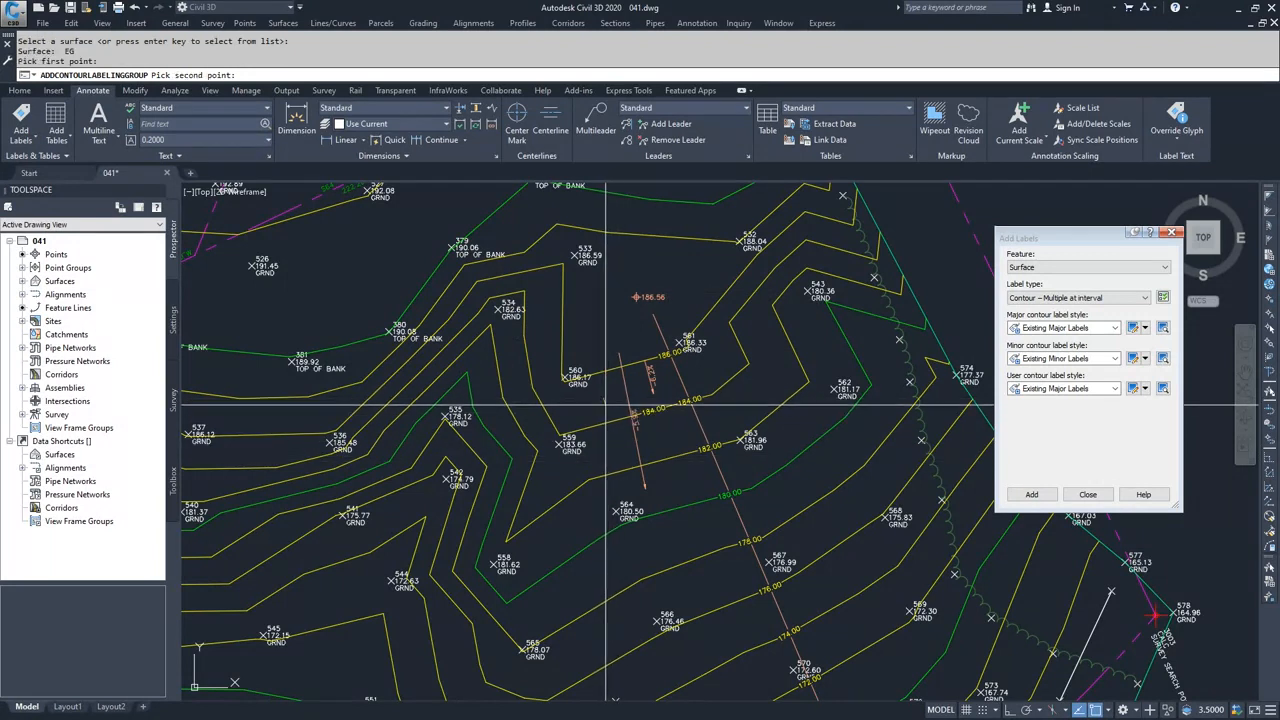
scroll(630, 558, down, 3)
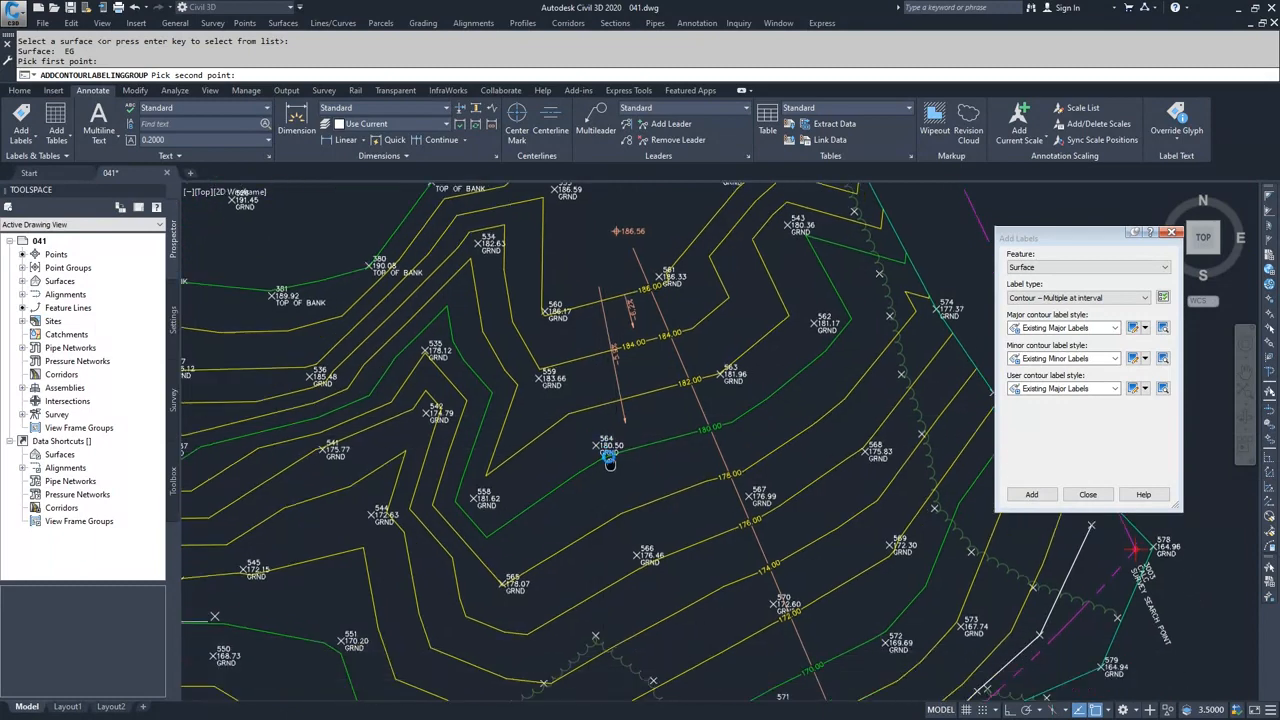
scroll(640, 564, up, 3)
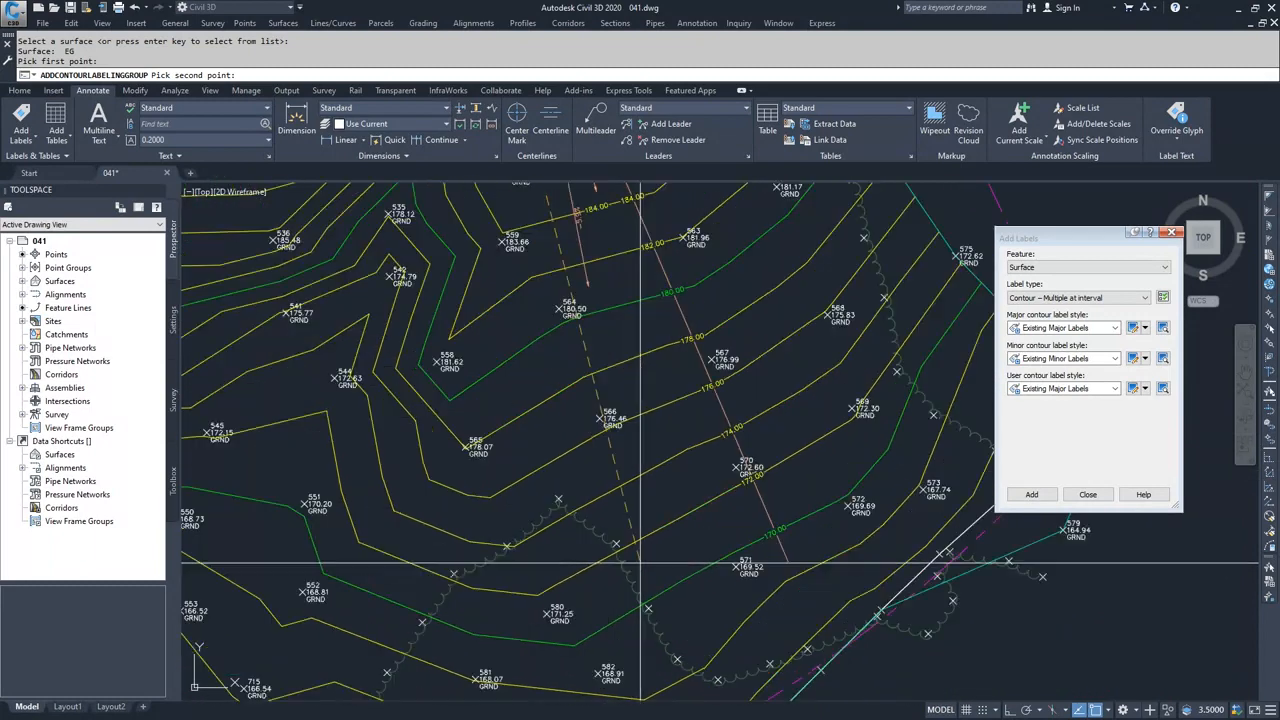
click(640, 564)
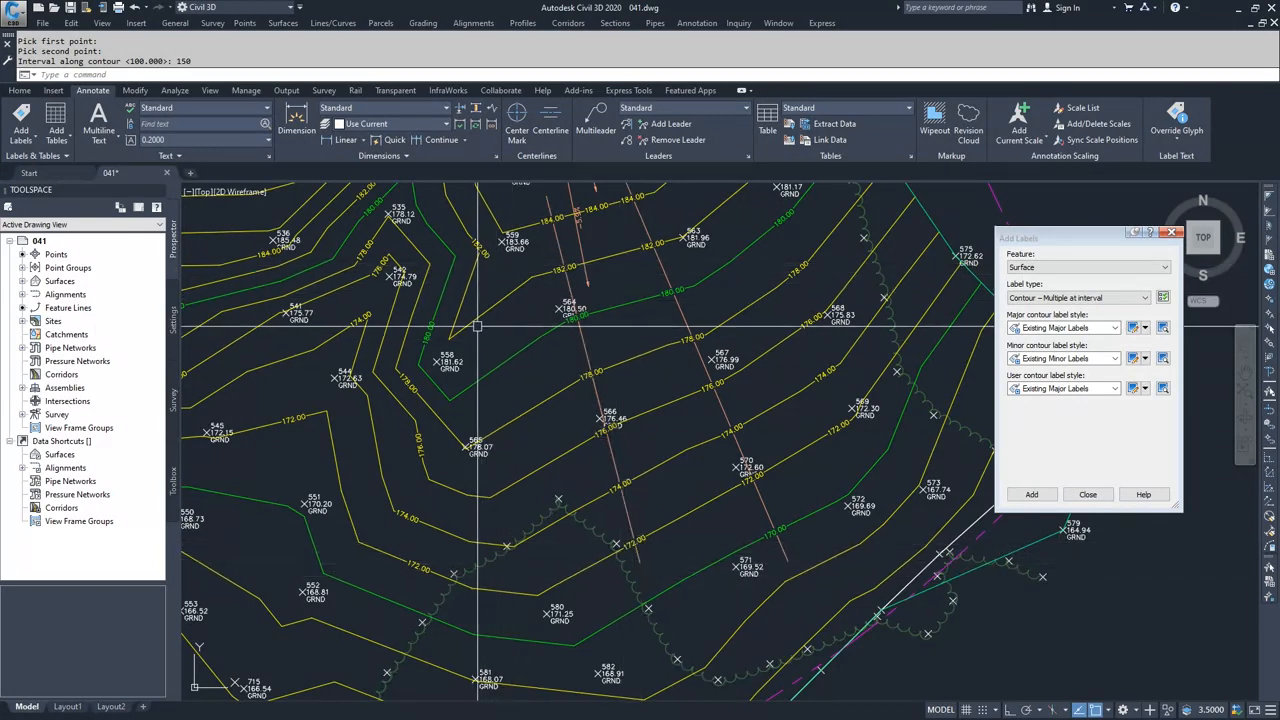
middle_drag(478, 327, 637, 408)
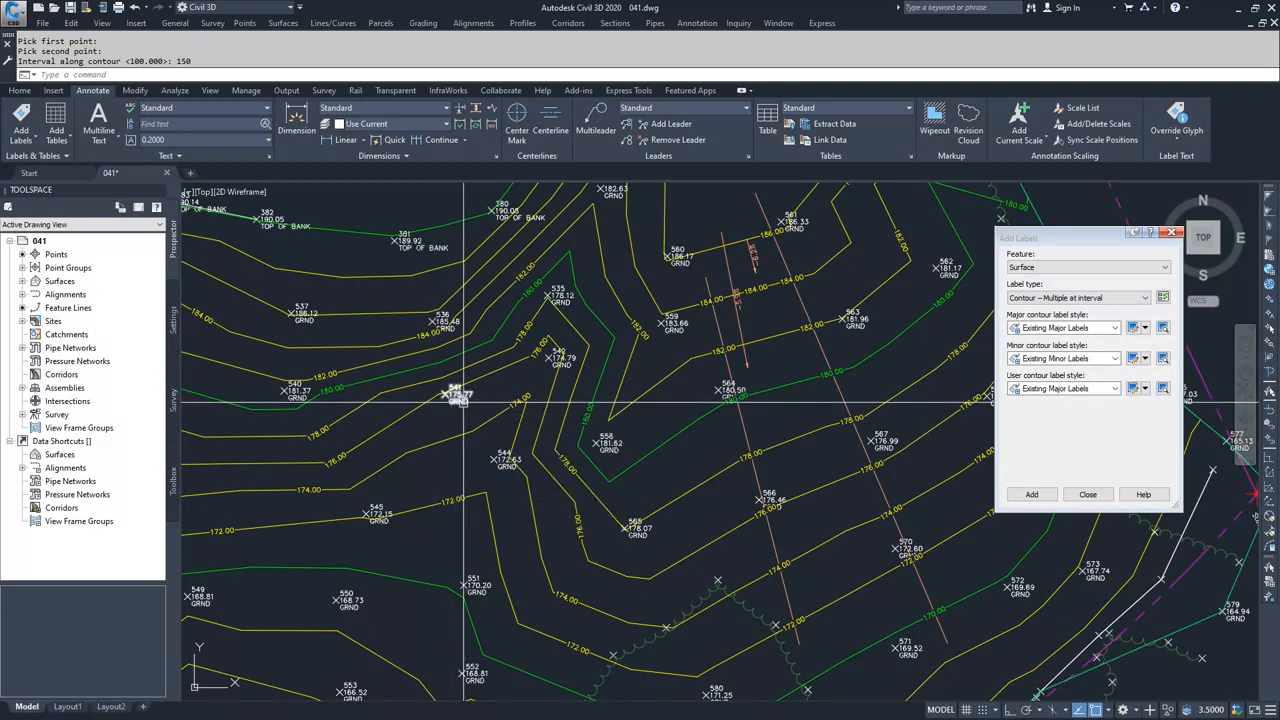
Stretch the lower end of the single 184.00 label's contour label line downhill across the contours to just past the 172 contour, northwest of point 571.
click(755, 290)
scroll(770, 290, up, 4)
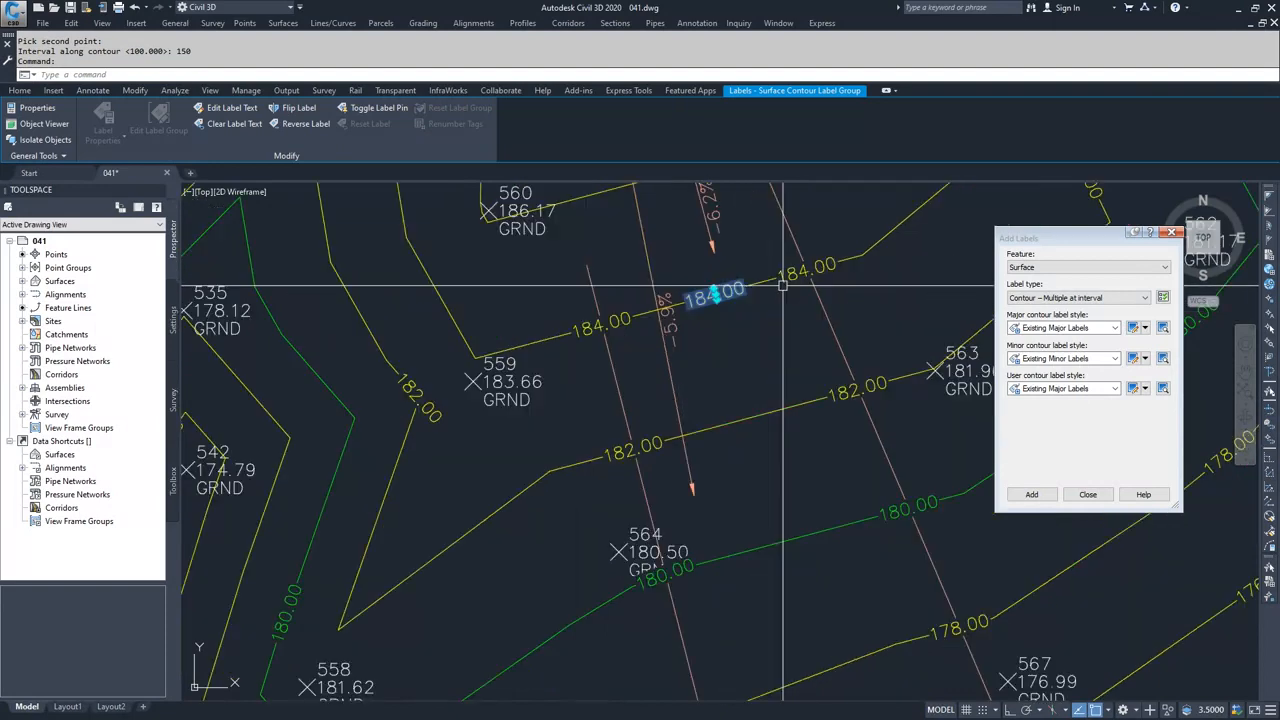
scroll(783, 287, up, 2)
scroll(740, 351, up, 5)
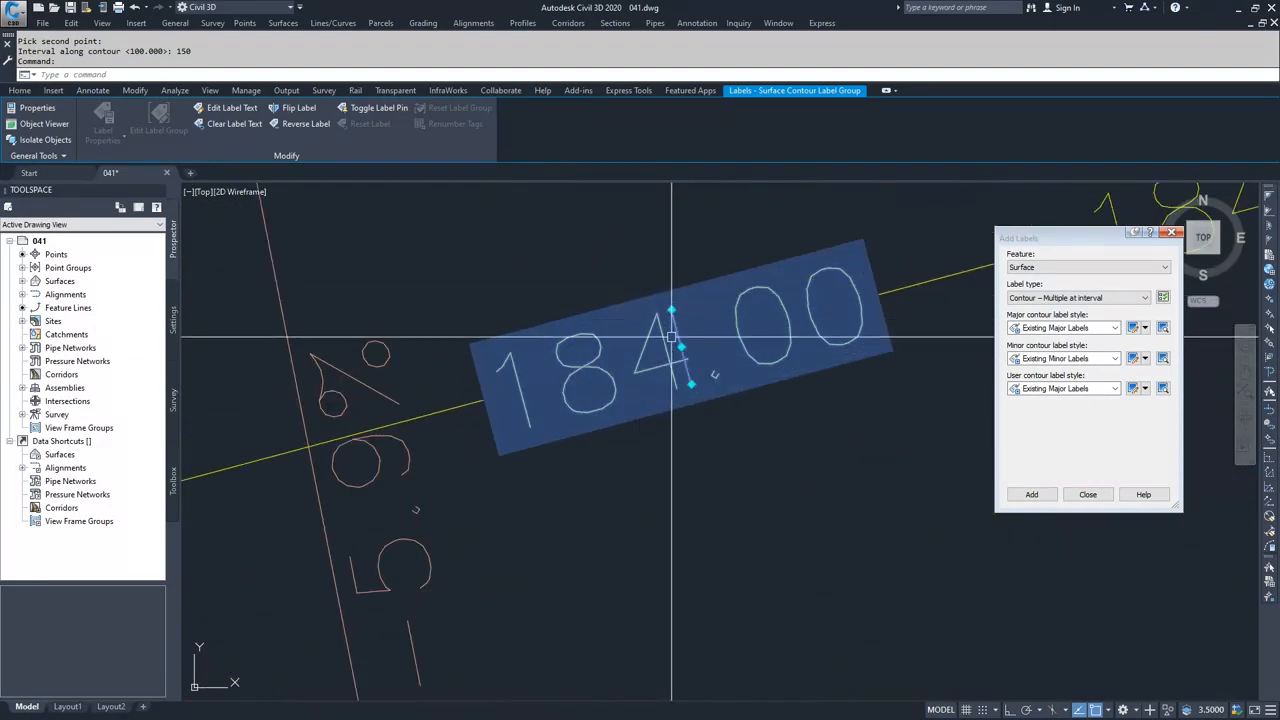
scroll(671, 337, up, 2)
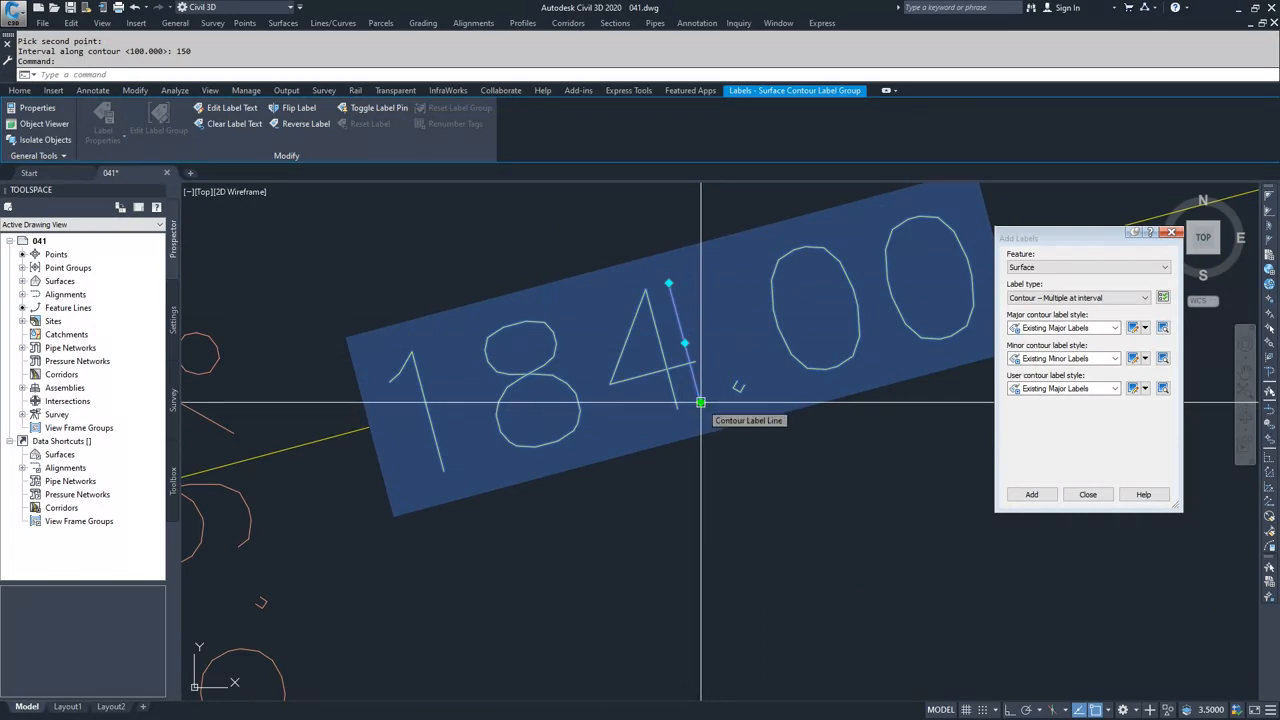
click(700, 402)
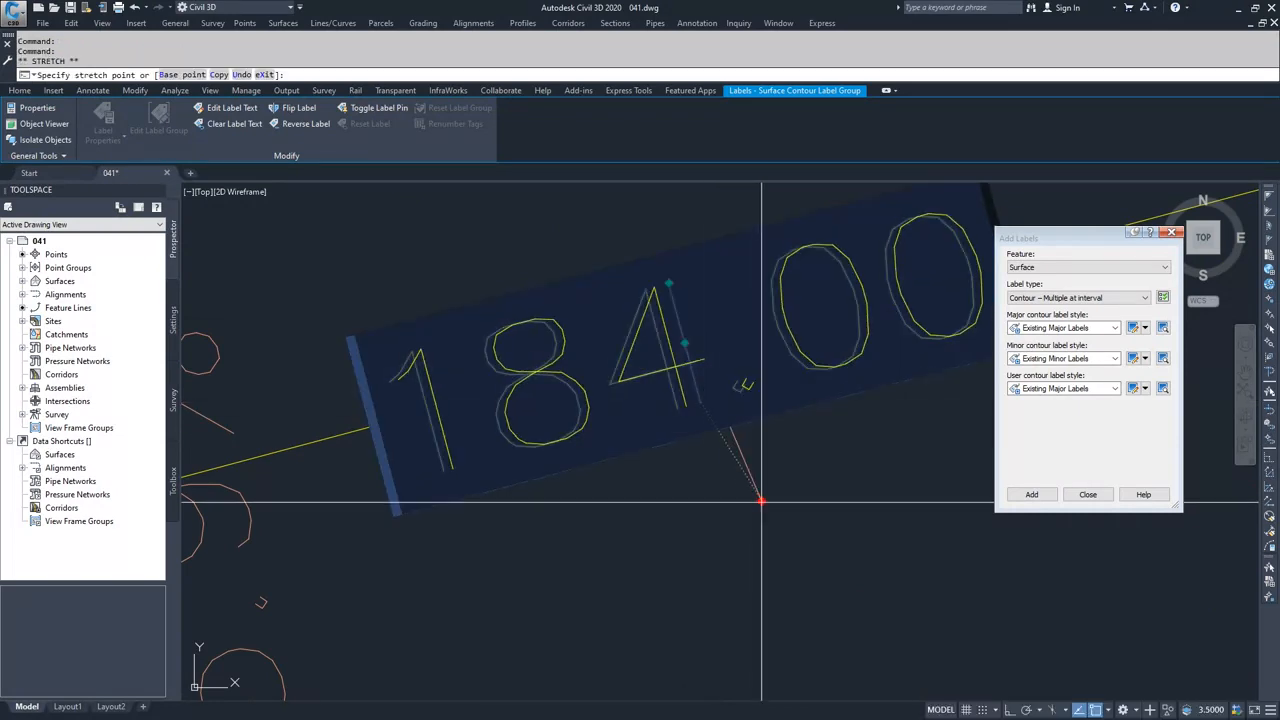
scroll(752, 573, down, 6)
scroll(752, 573, down, 5)
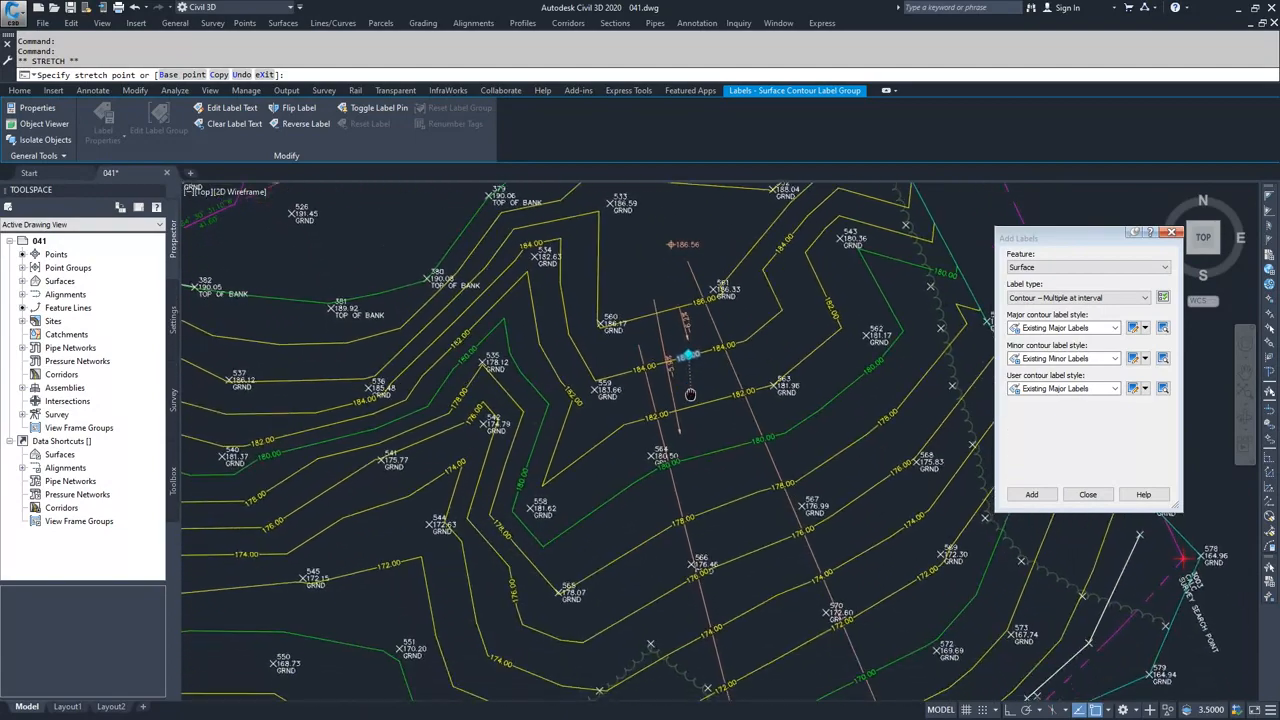
mouse_move(748, 563)
middle_down()
mouse_move(694, 333)
mouse_move(754, 533)
middle_up()
click(740, 453)
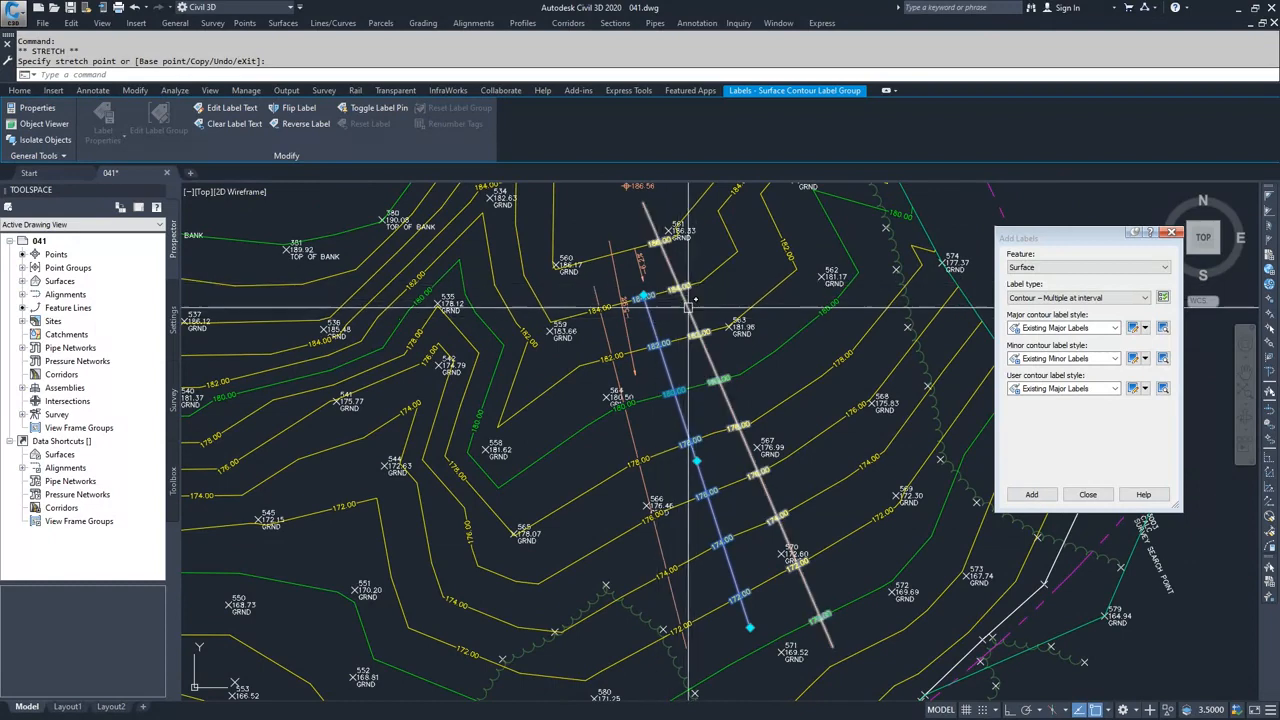
click(614, 341)
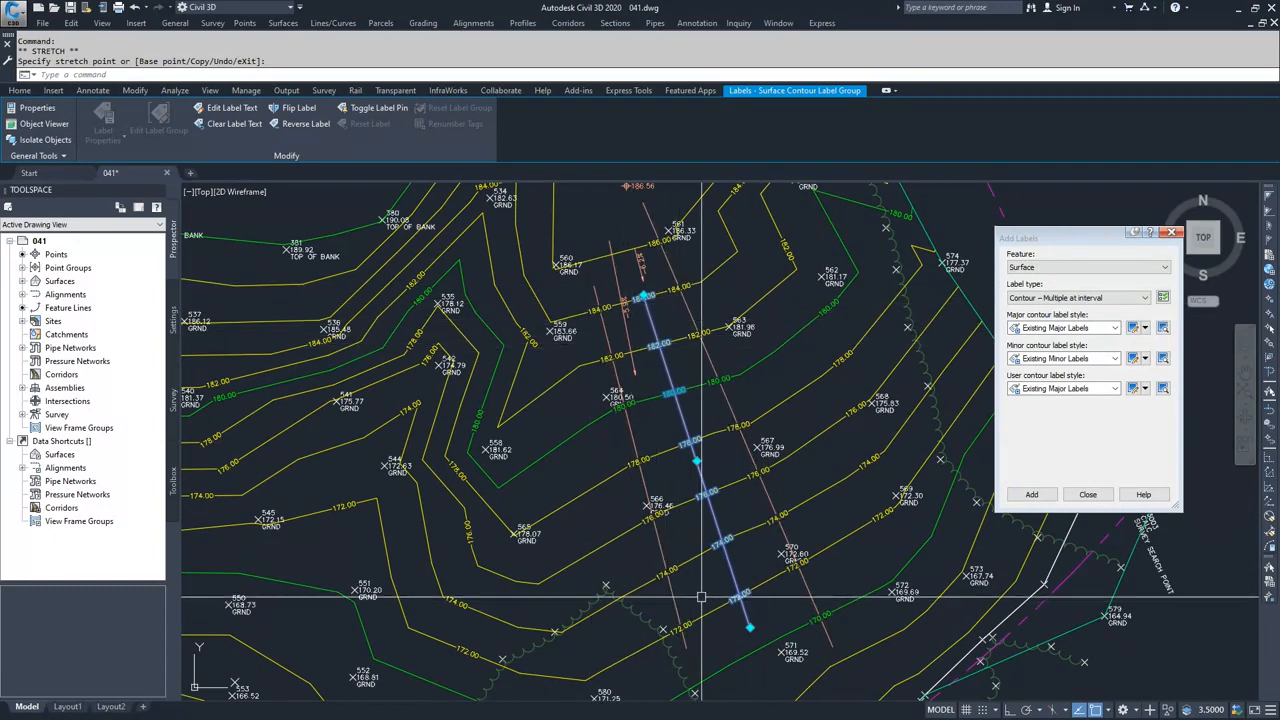
Stretch the lower end of the 182.00 interval label's line between points 371 and 539 across the 180 contour, stopping short of the 178 contour.
middle_drag(238, 380, 524, 398)
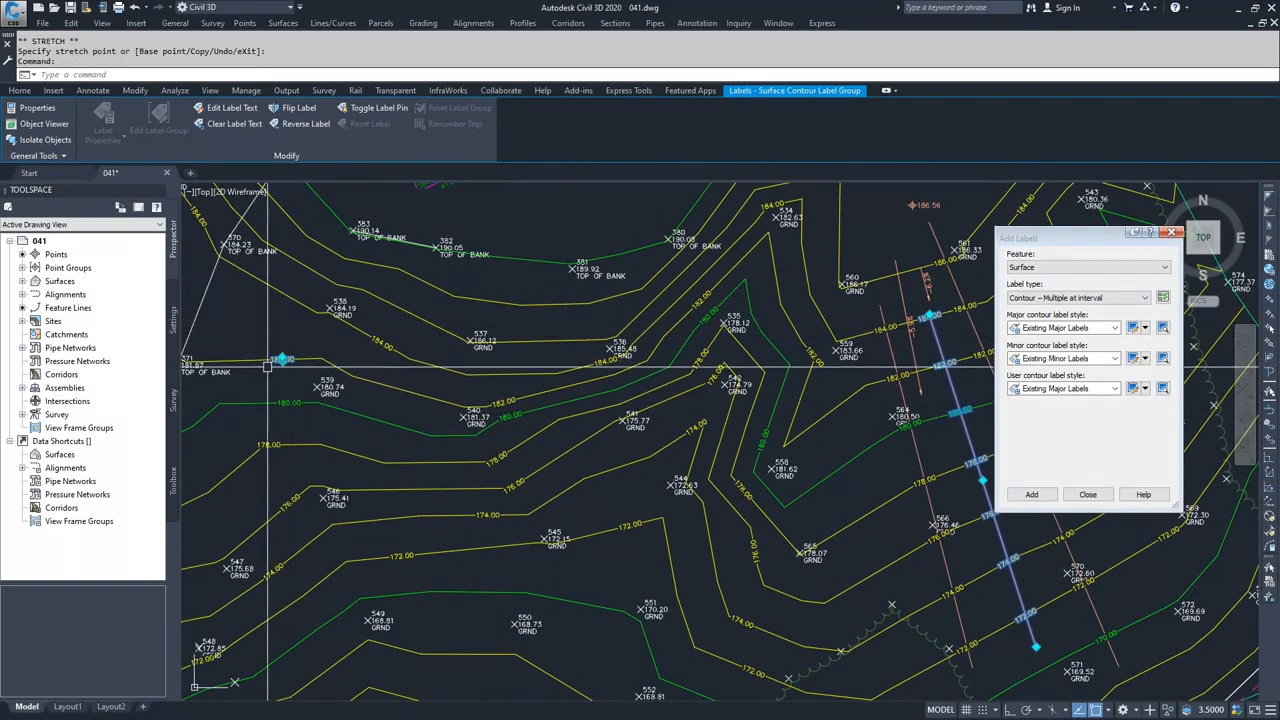
scroll(268, 366, up, 8)
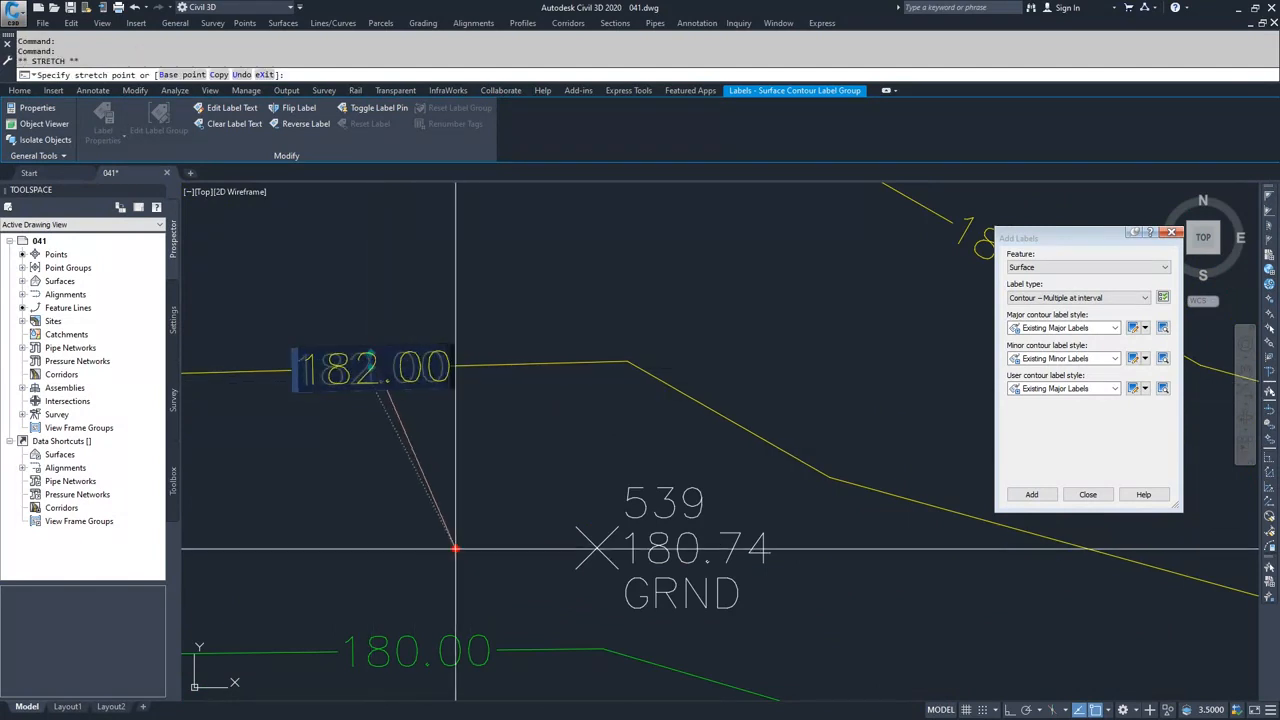
scroll(543, 463, down, 4)
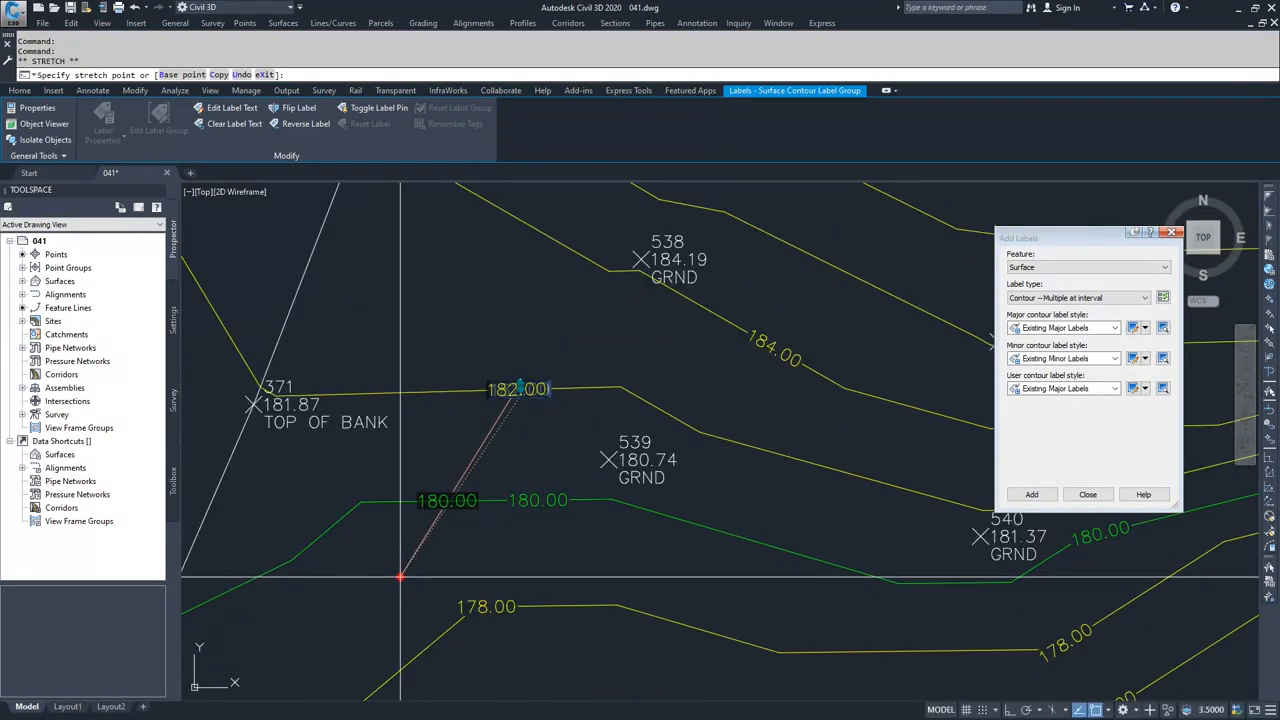
click(400, 576)
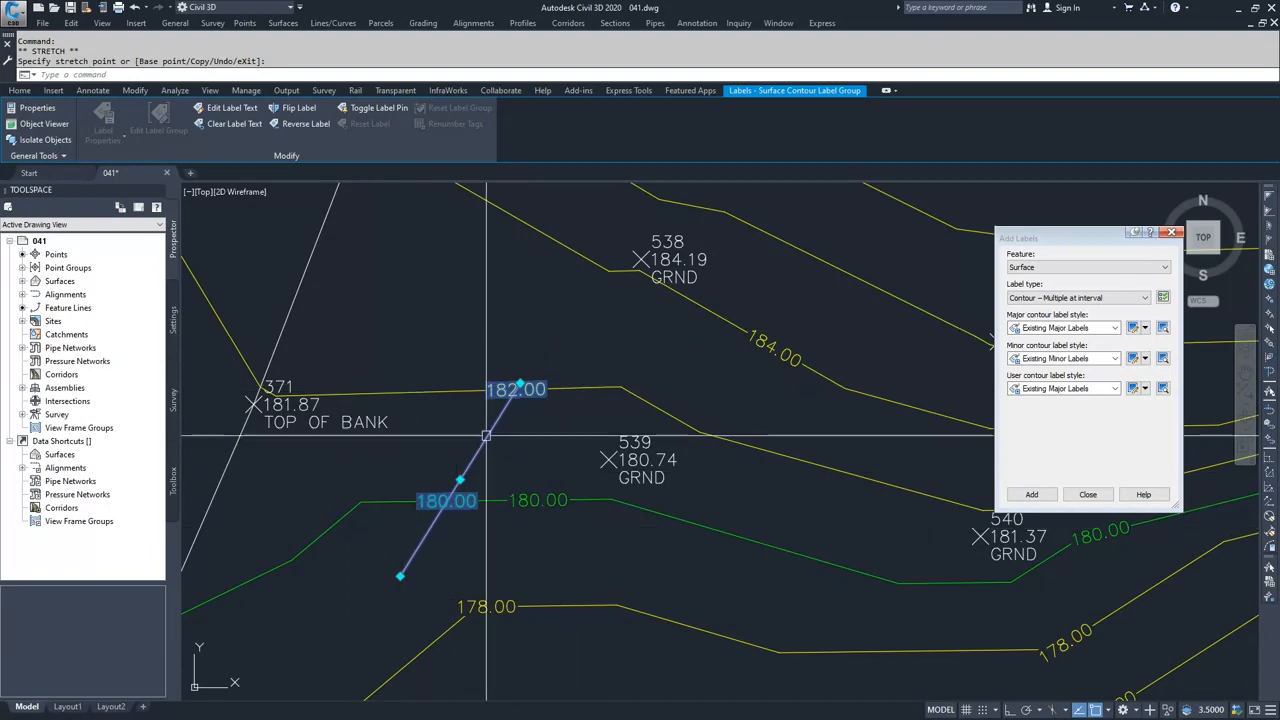